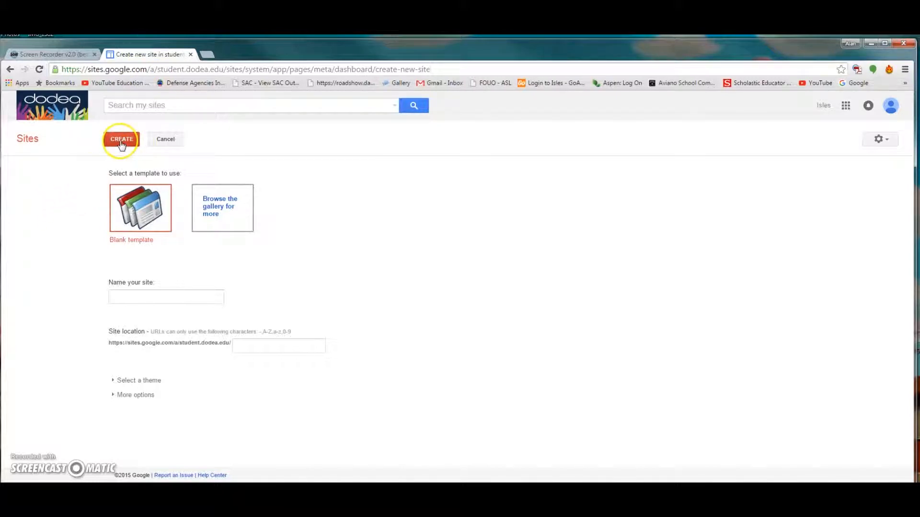
- Start a blank-template site and name it 'Student Portfolios'
left_click(138, 207)
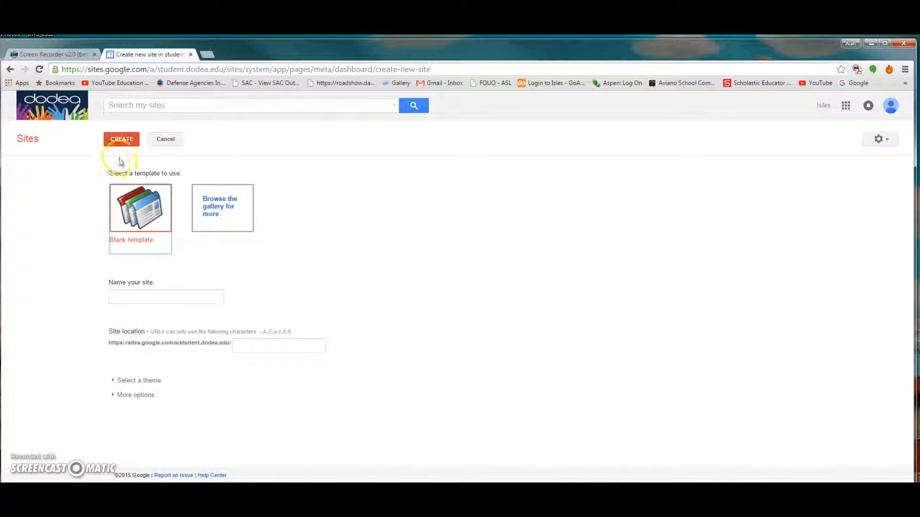
left_click(122, 140)
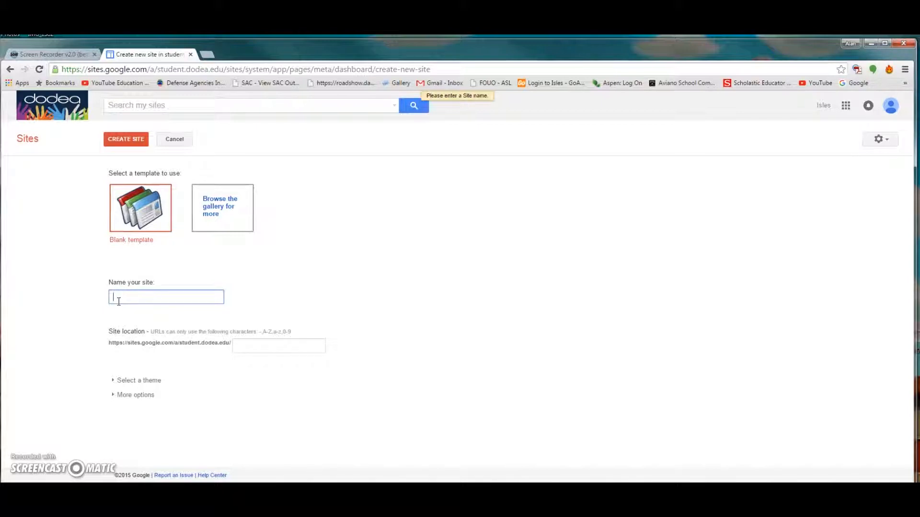
type("Student Portfolios")
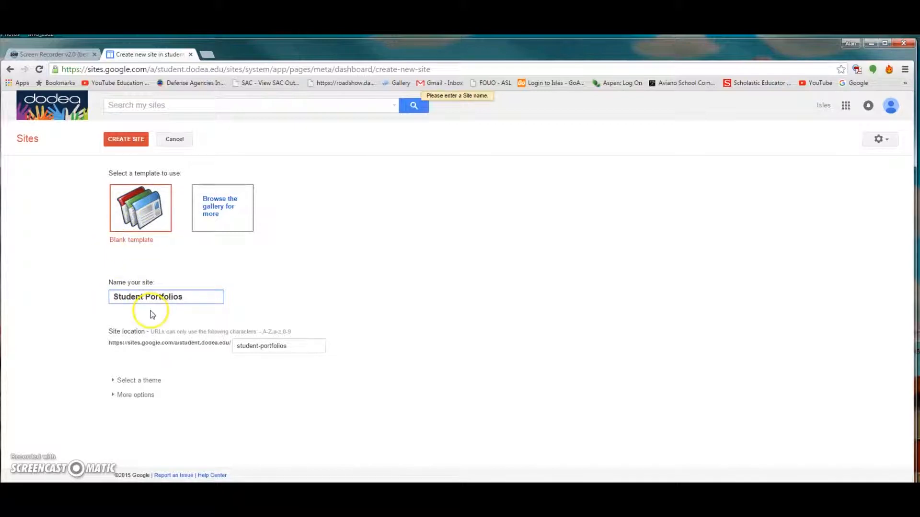
left_click(126, 139)
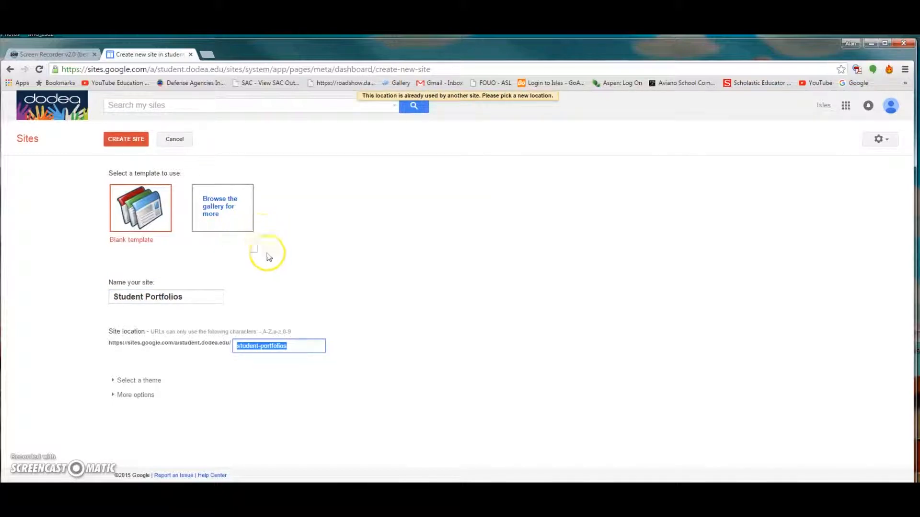
- Set the site location to student-portfolios-art and create the site
left_click(293, 346)
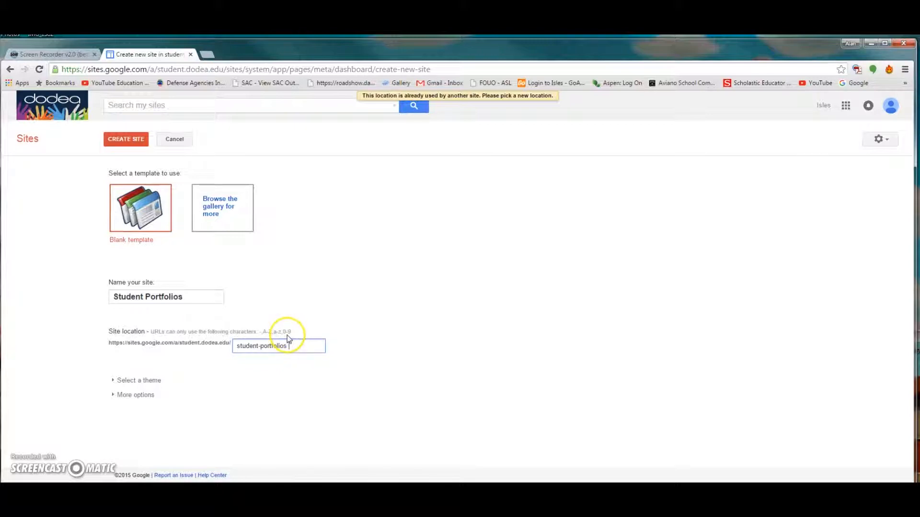
type("2")
key("BackSpace")
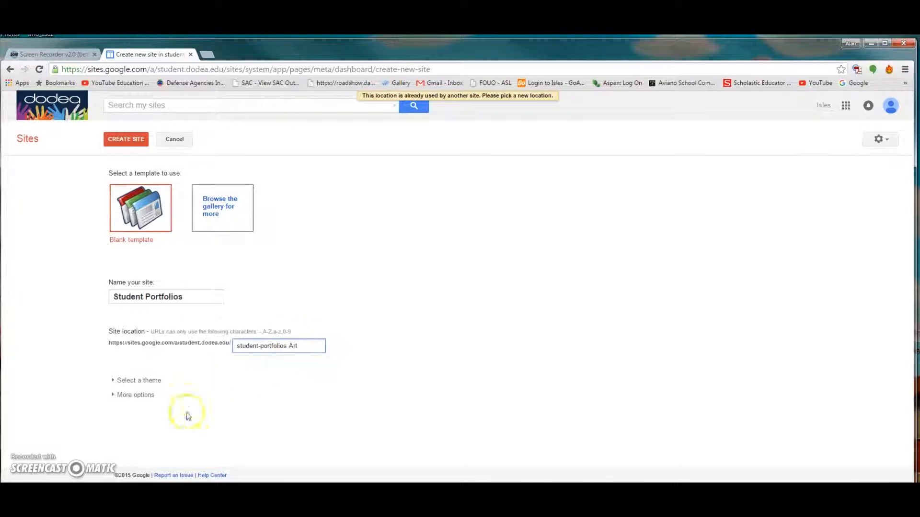
left_click(128, 140)
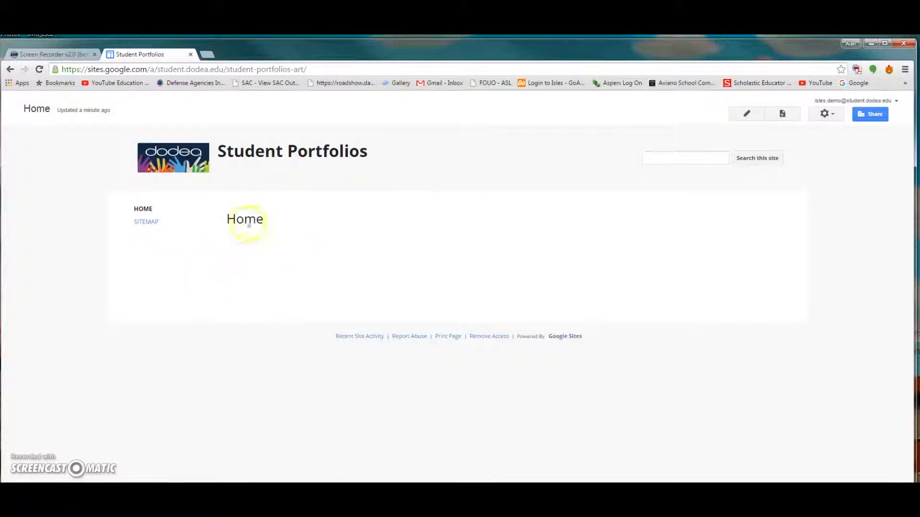
- Add the sentence 'Post your work on your page.' to the Home page content and save
left_click(745, 115)
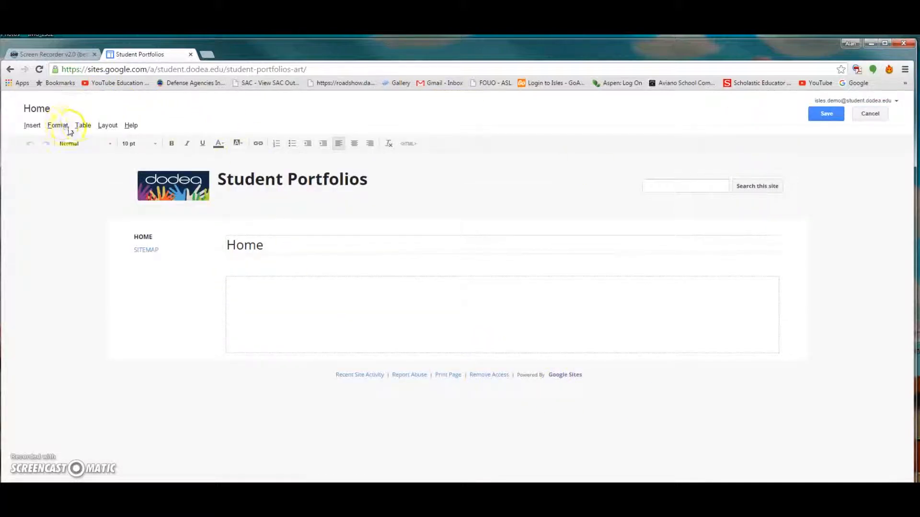
left_click(31, 126)
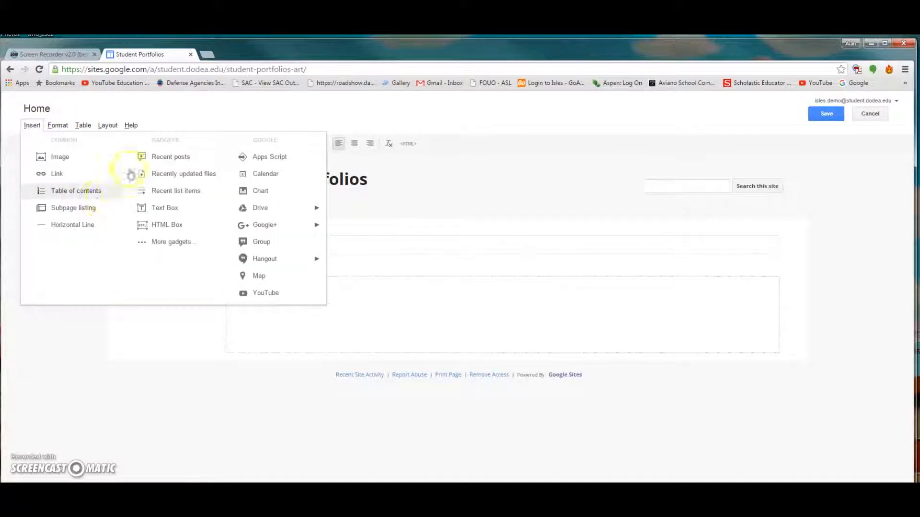
mouse_move(259, 209)
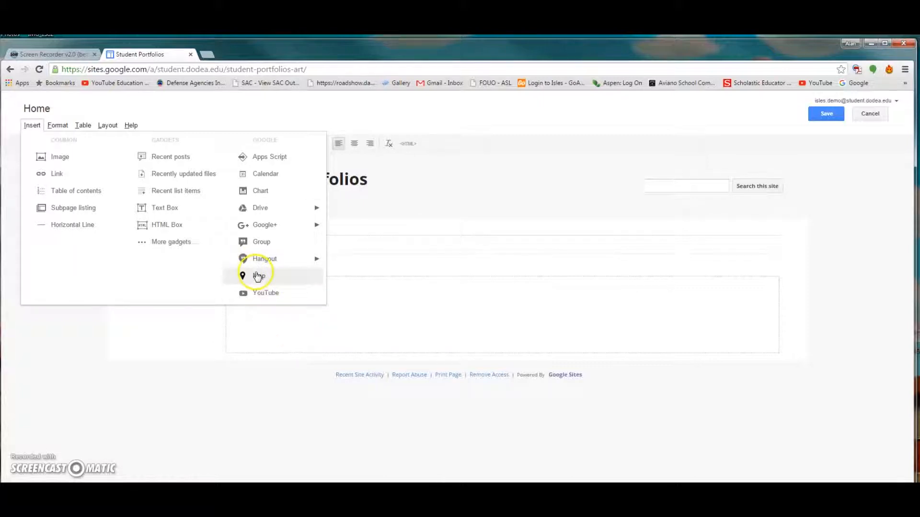
left_click(364, 314)
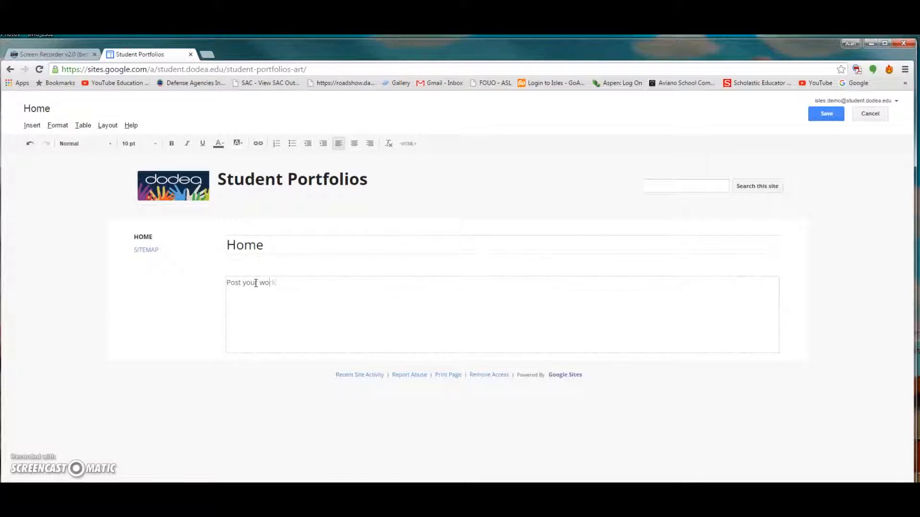
type("ur page.")
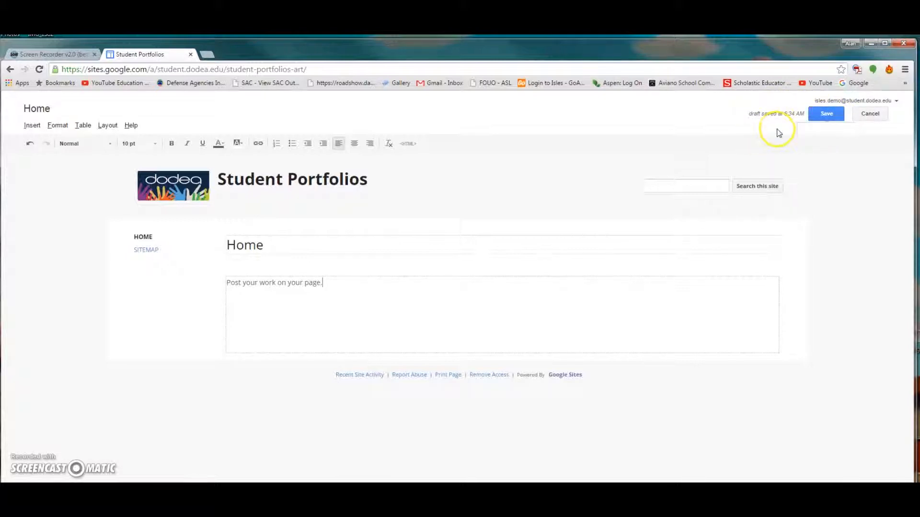
left_click(828, 115)
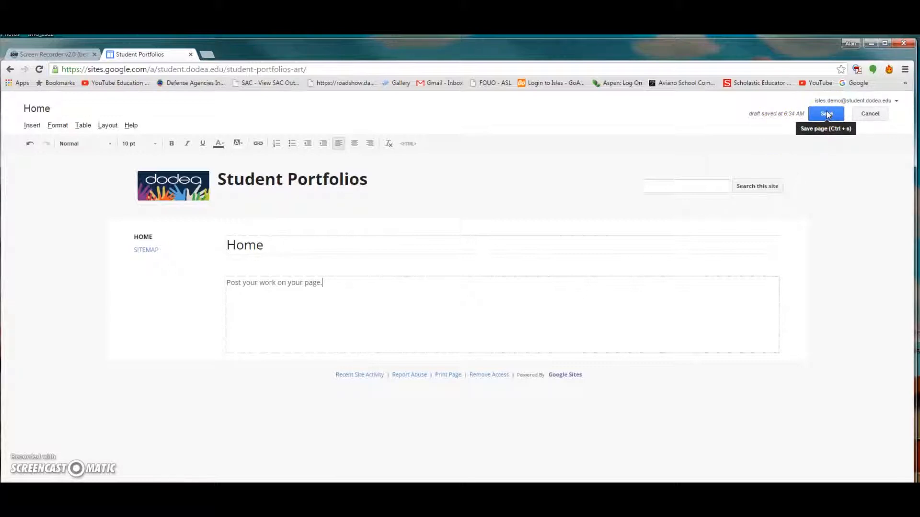
left_click(827, 112)
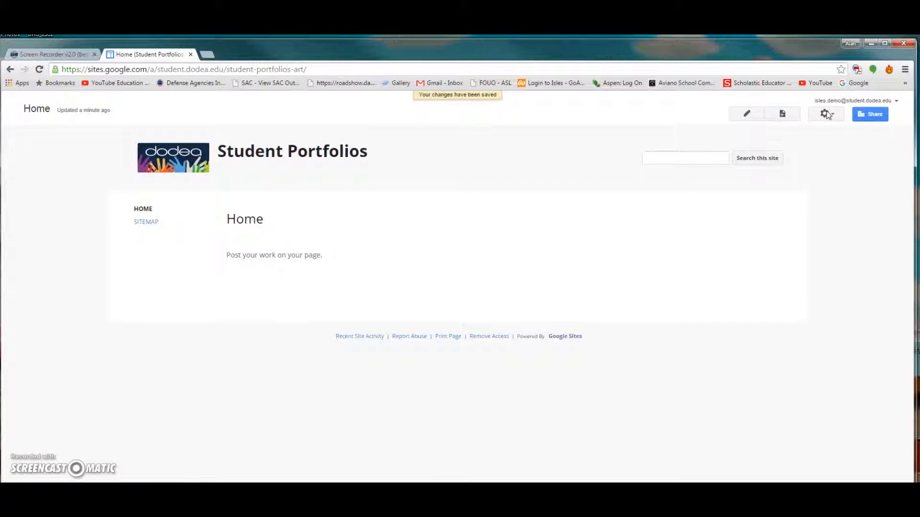
- Create a Web Page template page named 'Student 1' placed under Home
left_click(761, 163)
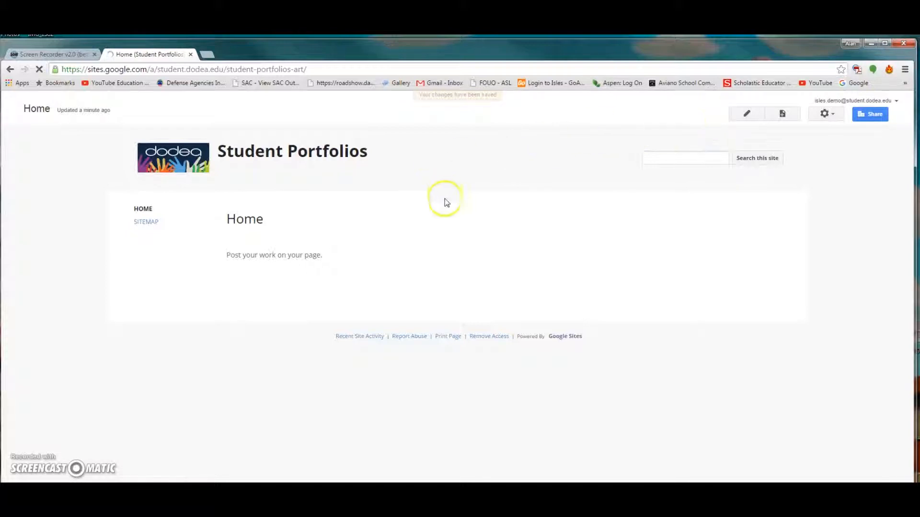
left_click(782, 115)
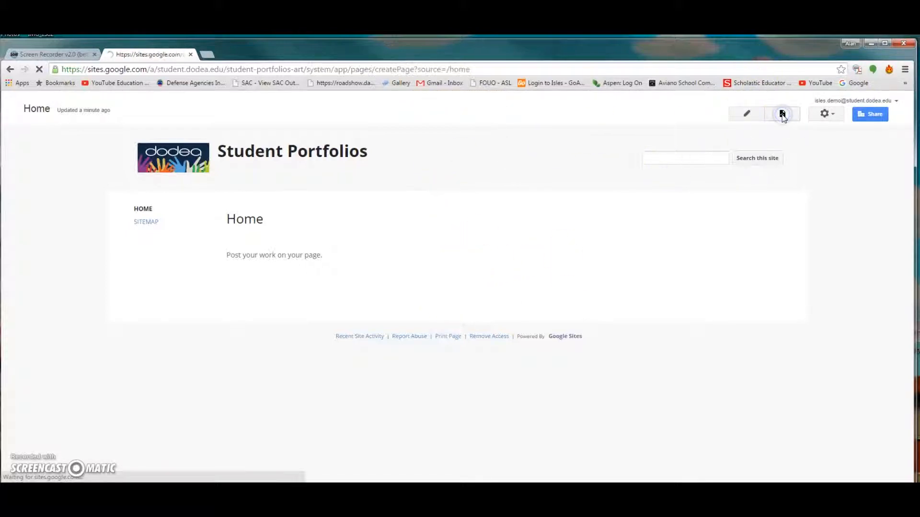
left_click(143, 228)
type("Student 1")
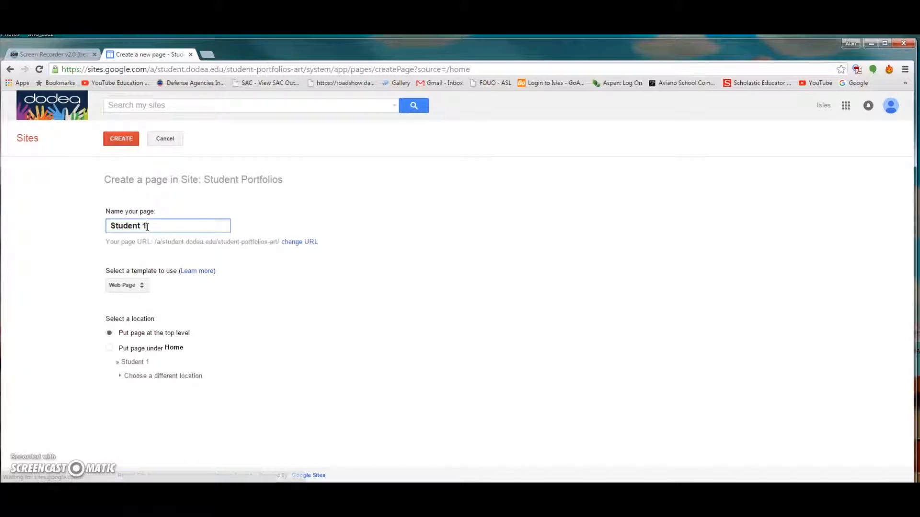
left_click(111, 218)
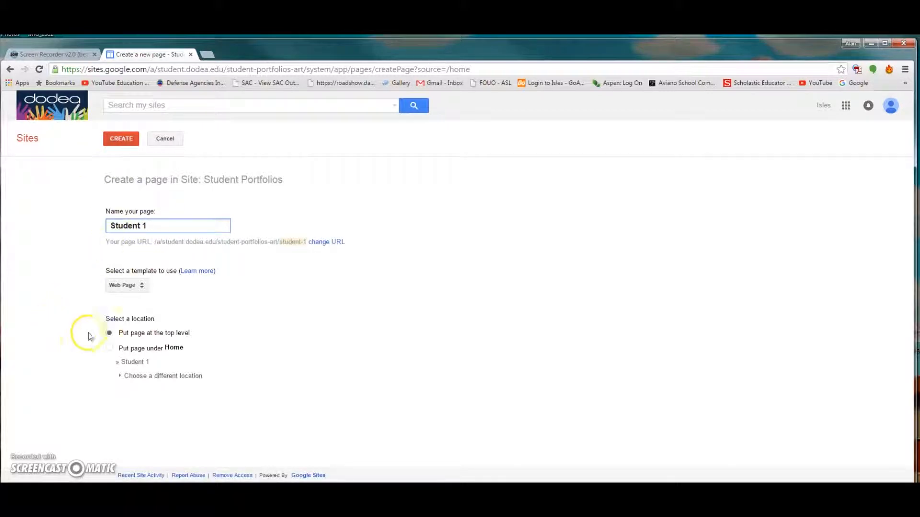
left_click(110, 348)
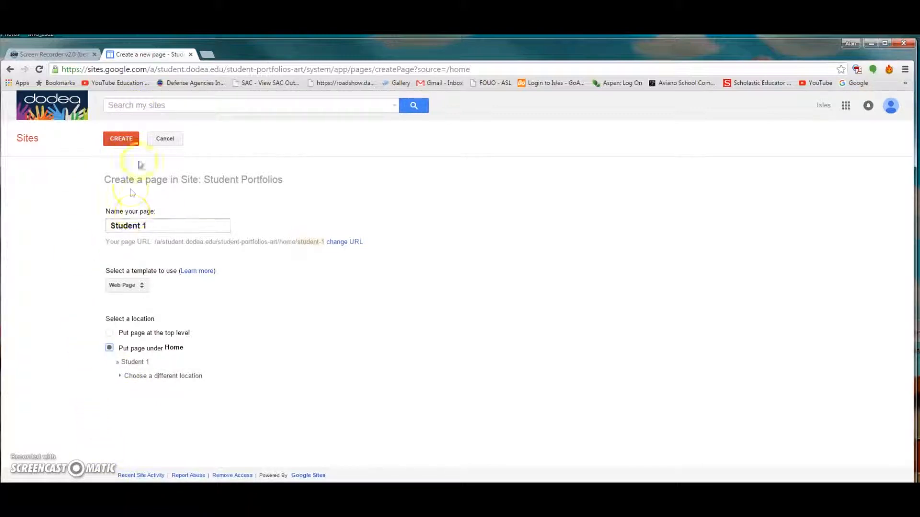
left_click(137, 285)
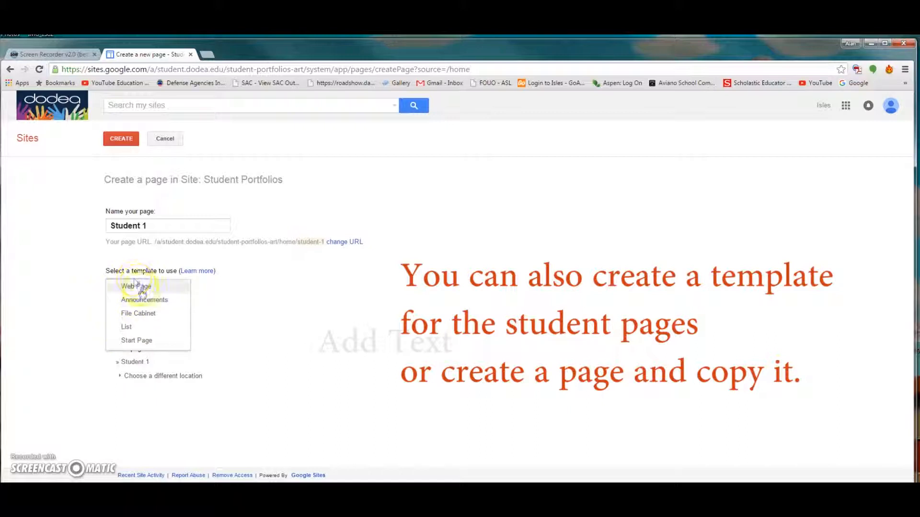
left_click(52, 262)
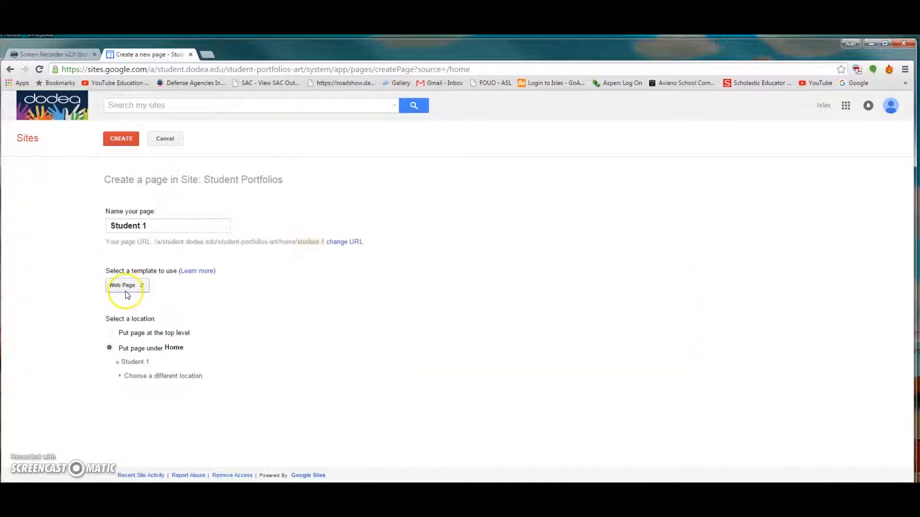
left_click(121, 140)
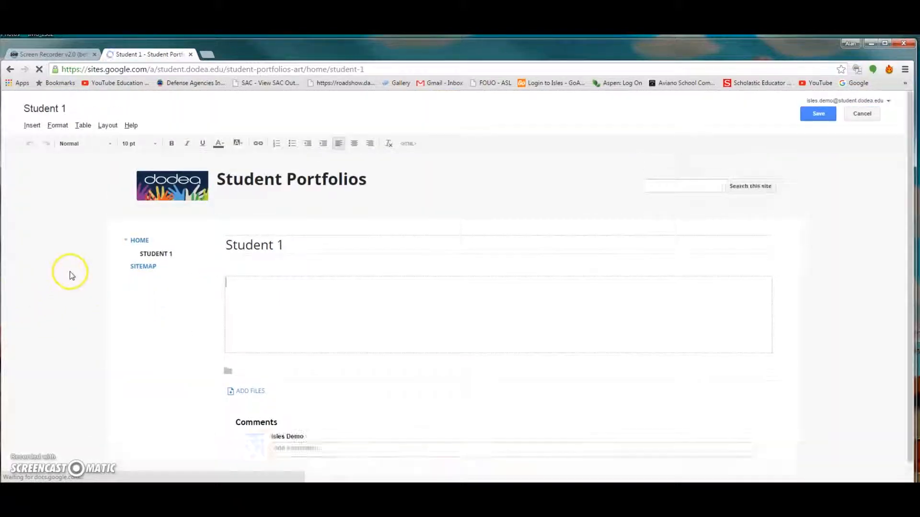
- Save the Student 1 page and begin a new page named 'Student 2'
left_click(818, 115)
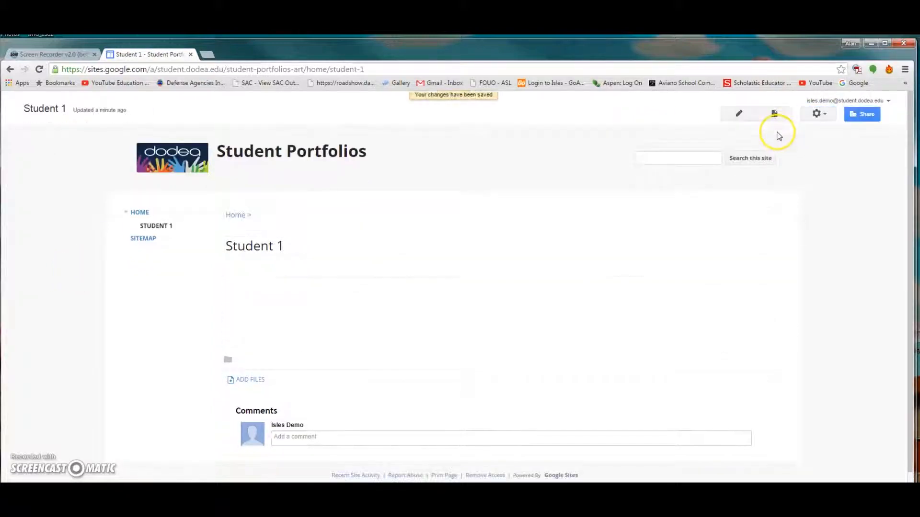
left_click(773, 117)
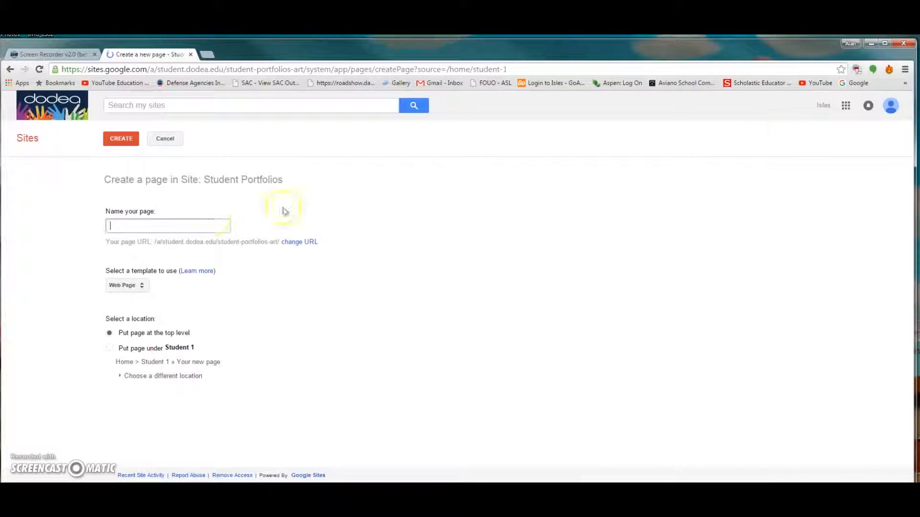
left_click(146, 227)
type("Student 2")
- Place Student 2 under Home, create it, and save the page
left_click(108, 350)
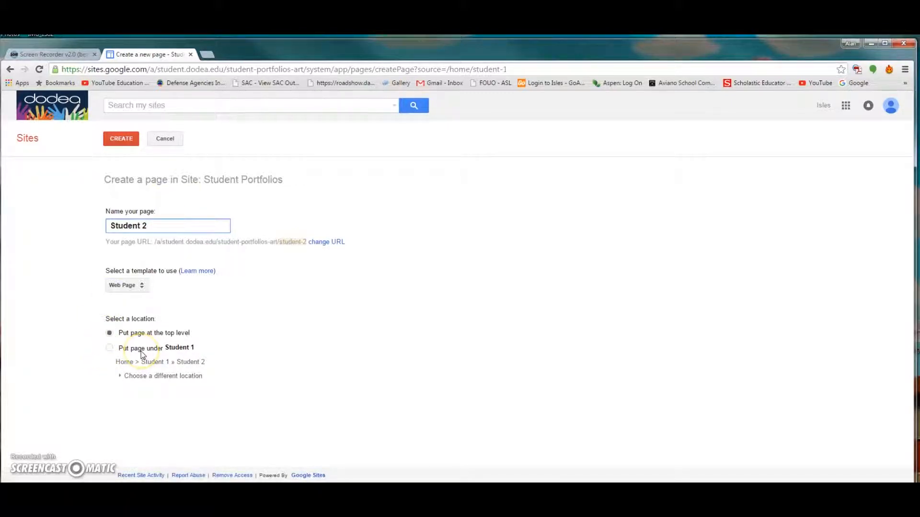
left_click(139, 375)
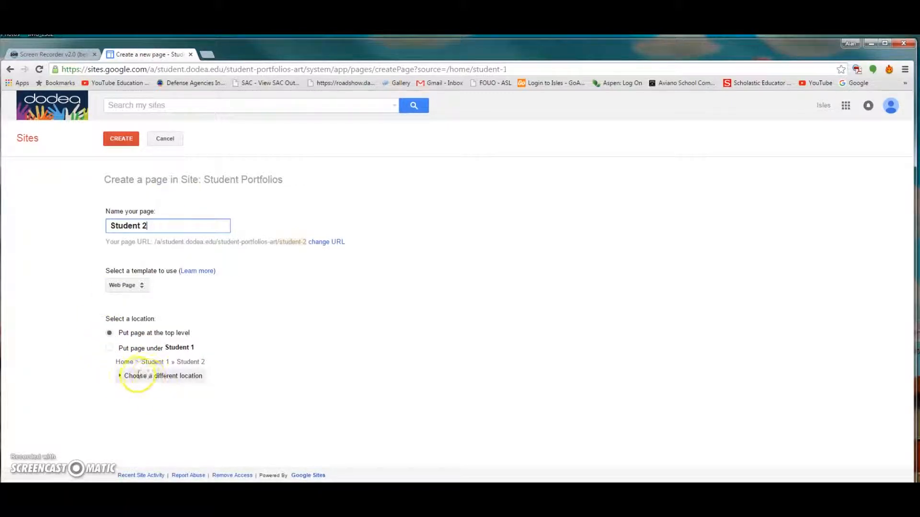
left_click(122, 377)
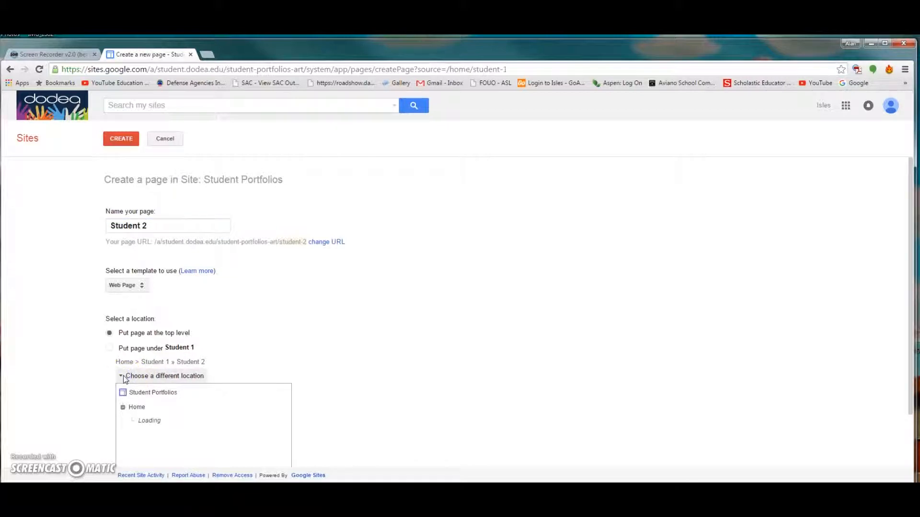
left_click(134, 408)
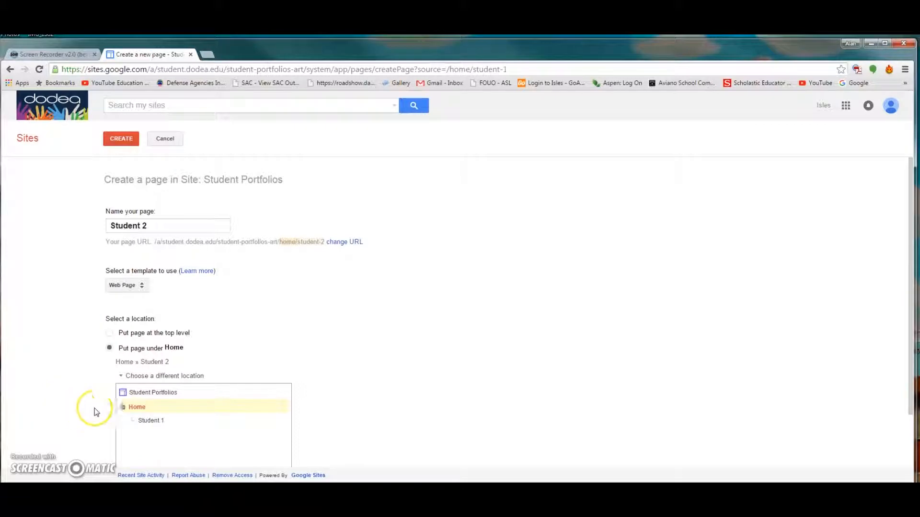
left_click(119, 139)
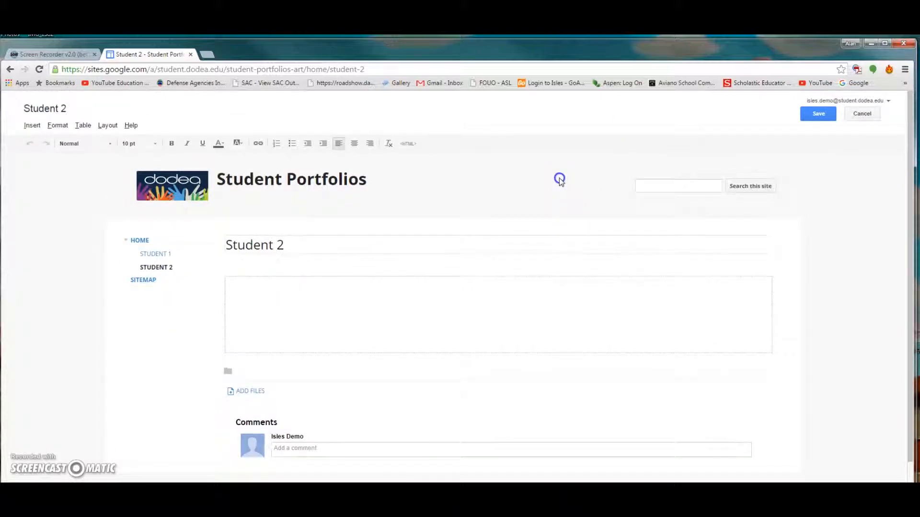
left_click(819, 114)
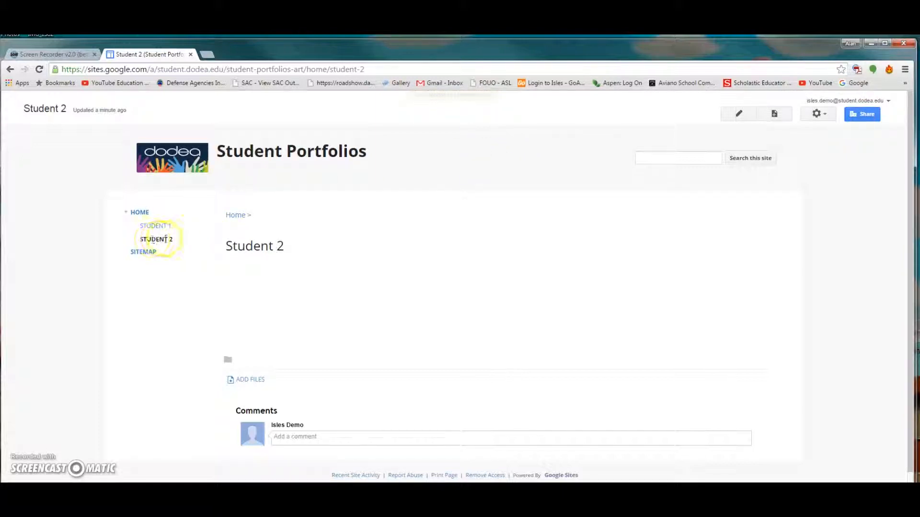
- From Home, go to Manage site's Sharing and Permissions and the domain-wide access entry
left_click(143, 215)
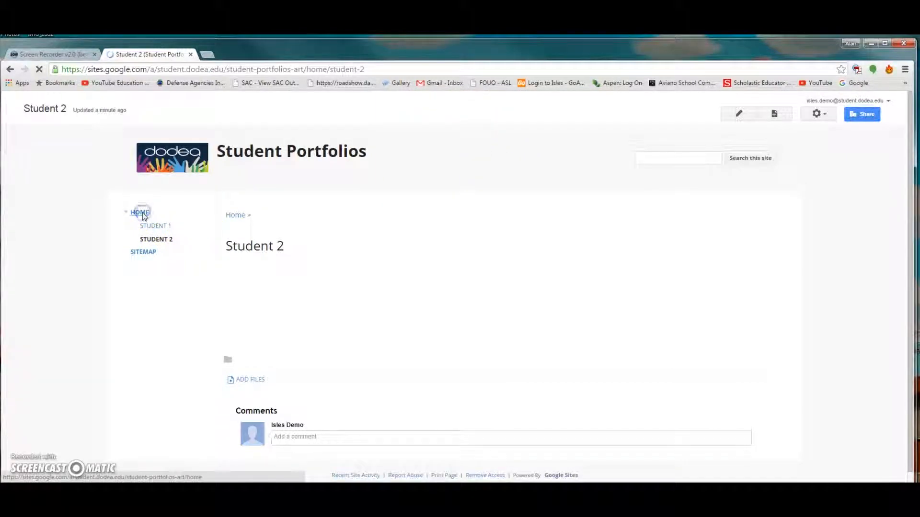
left_click(826, 114)
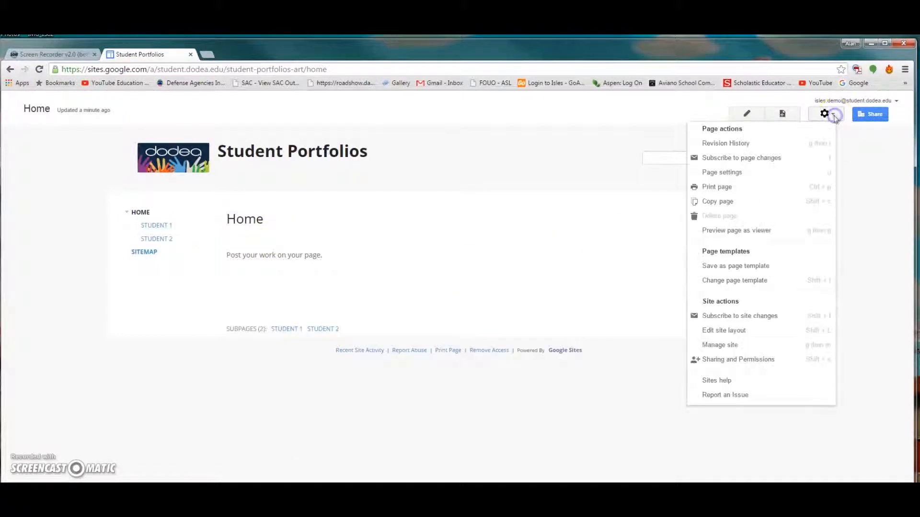
left_click(720, 344)
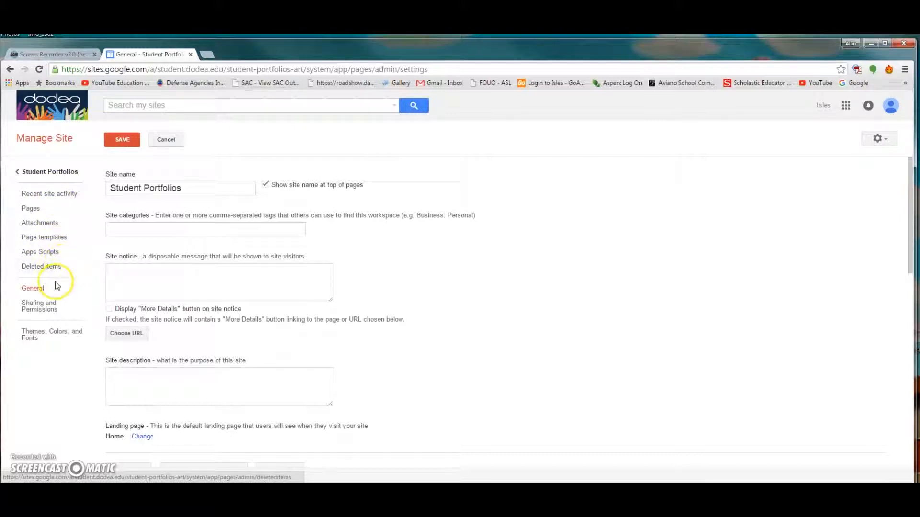
left_click(39, 308)
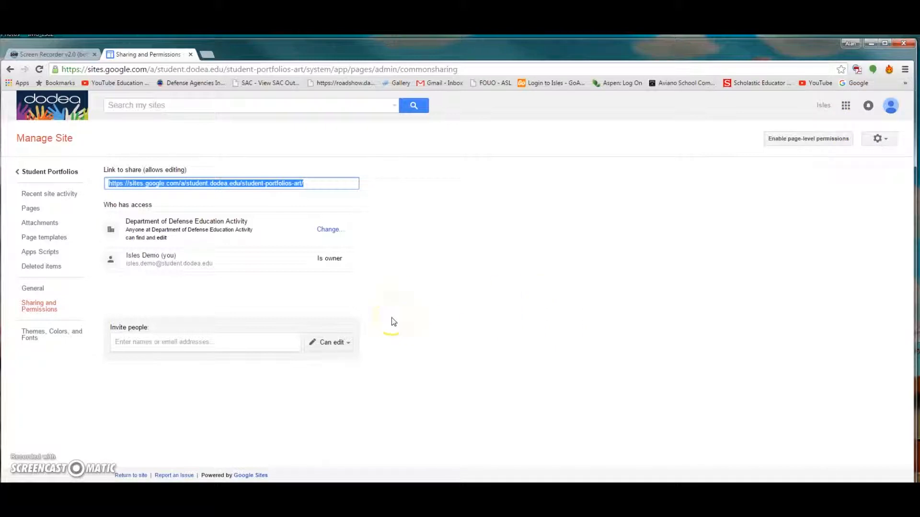
left_click_drag(124, 220, 159, 238)
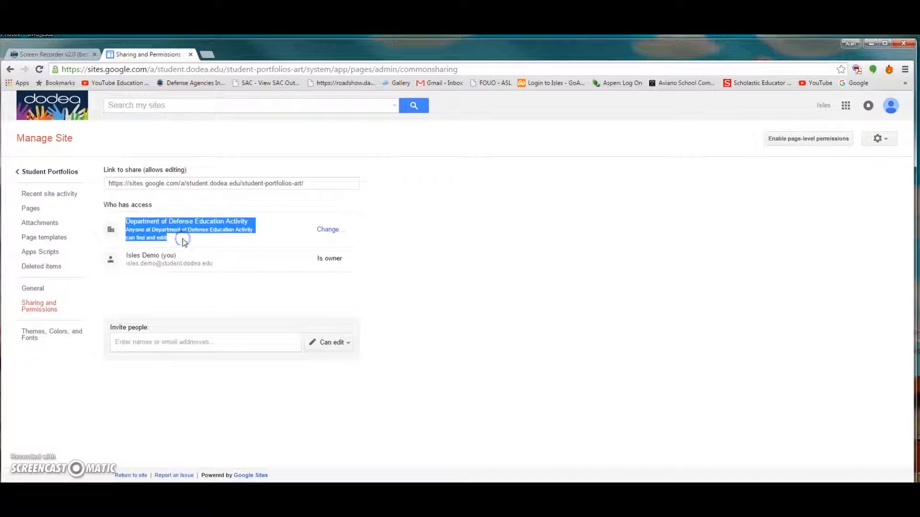
left_click(329, 230)
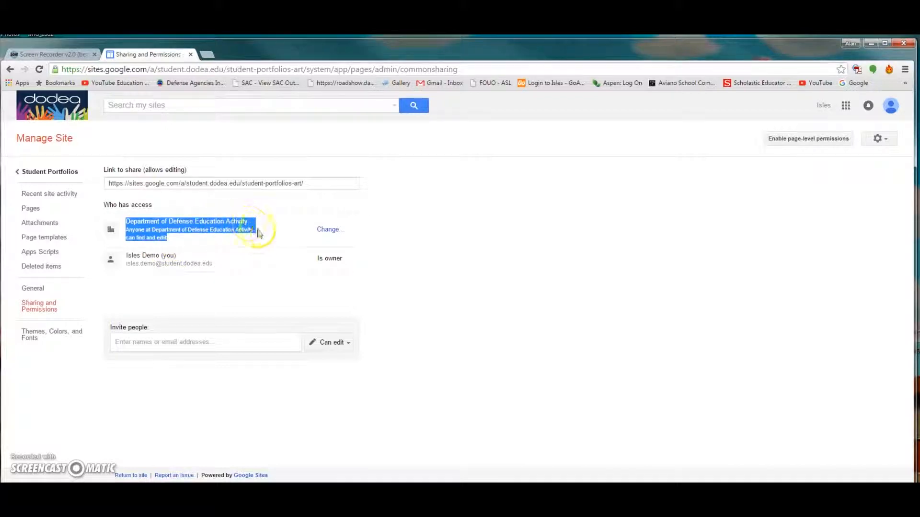
- Switch site visibility to 'Off - Specific people' and save it
left_click(329, 230)
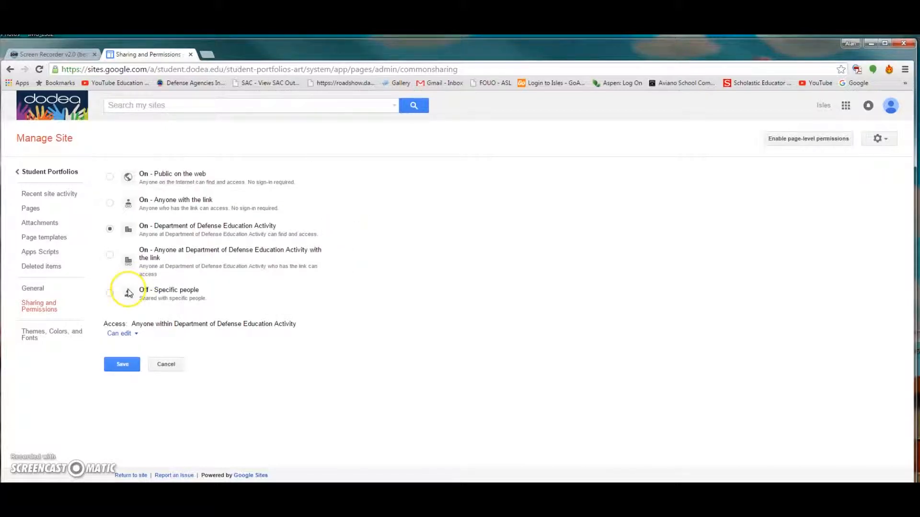
left_click(110, 292)
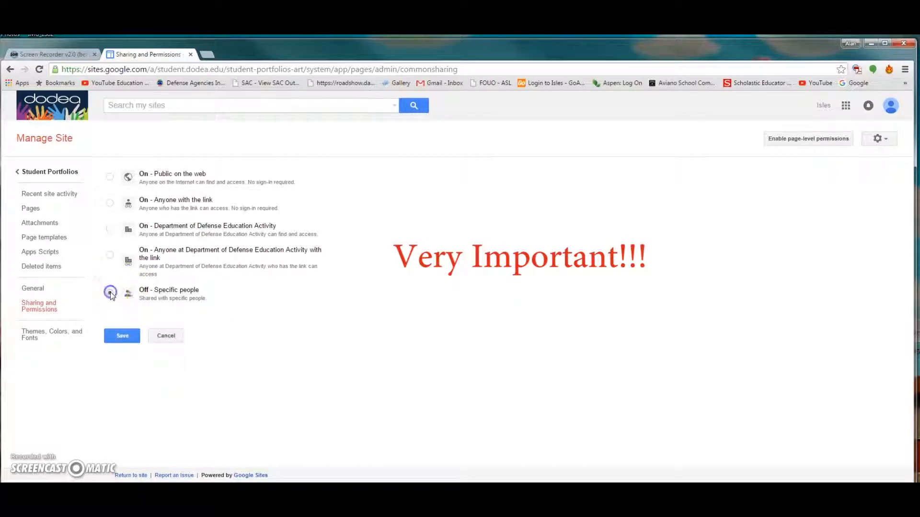
left_click(123, 336)
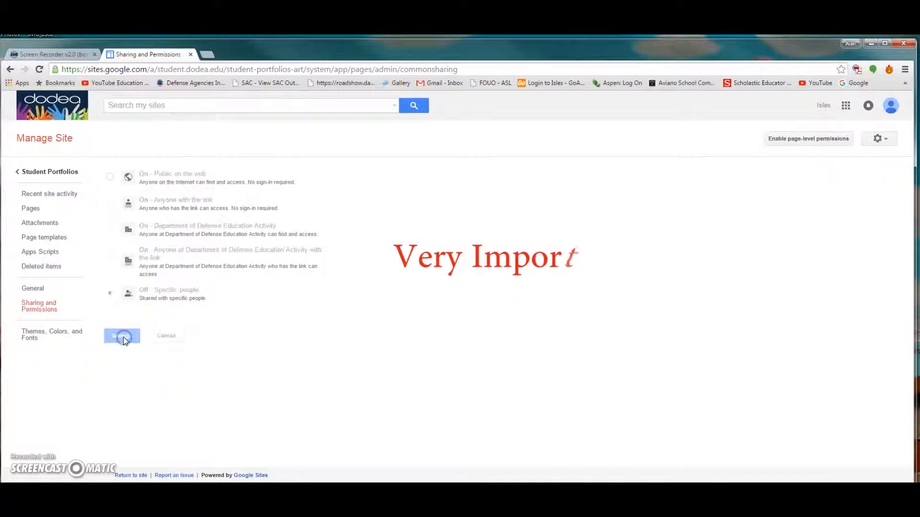
left_click(386, 398)
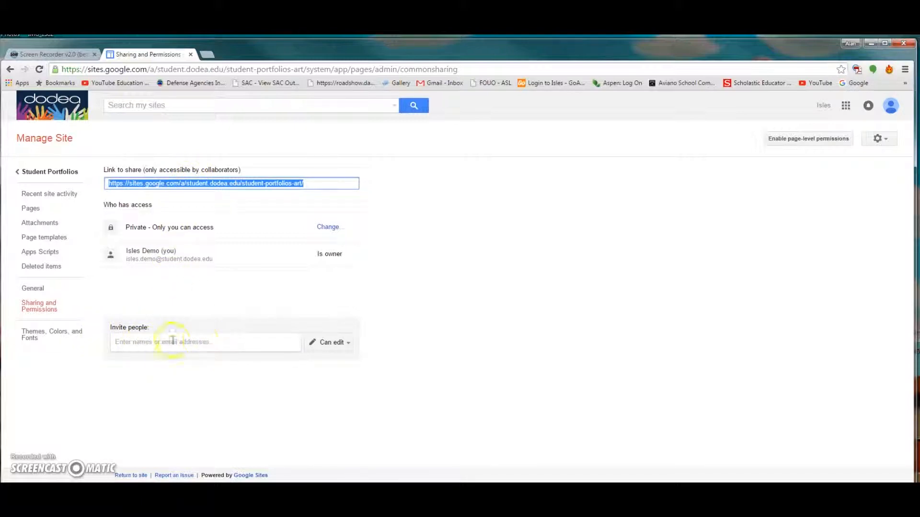
- Invite the student's school and personal accounts with email notification unchecked
left_click(134, 341)
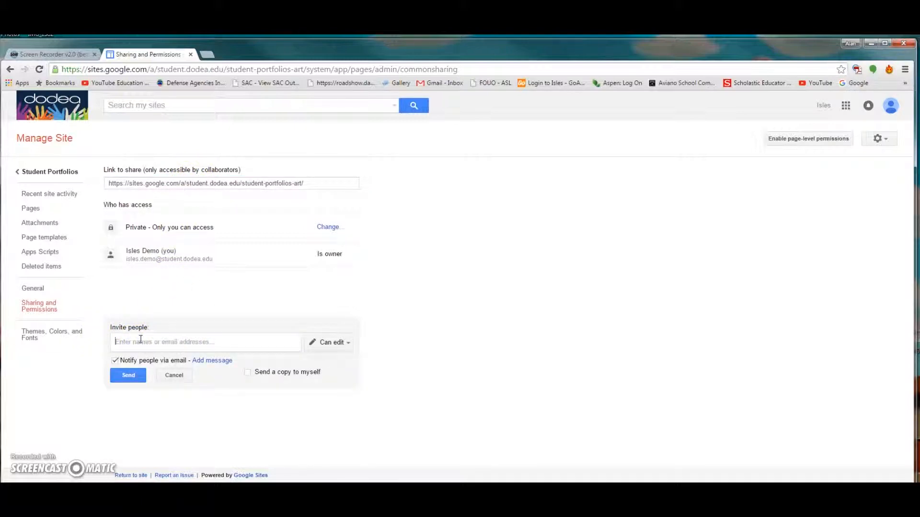
left_click(115, 360)
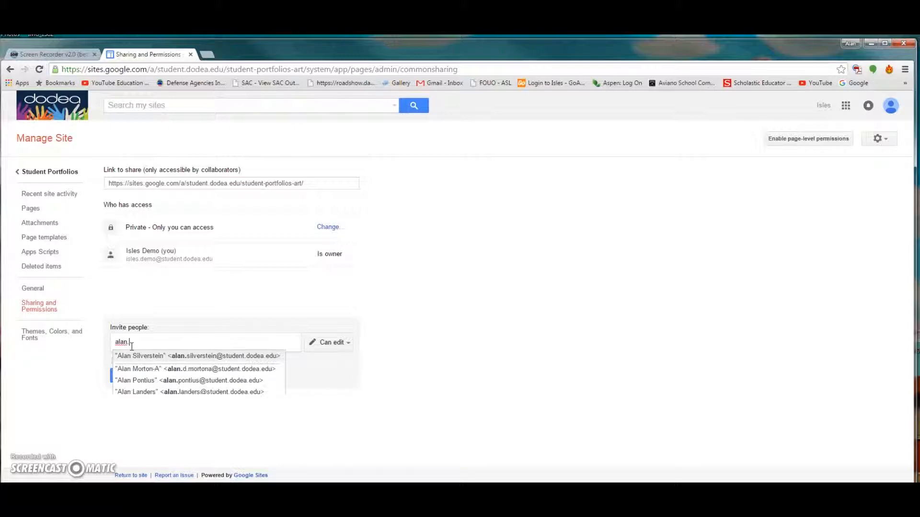
left_click(234, 356)
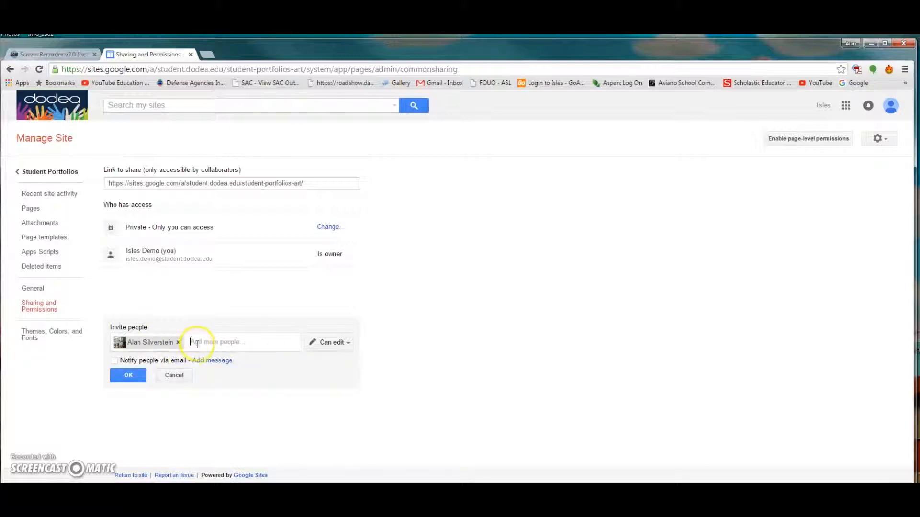
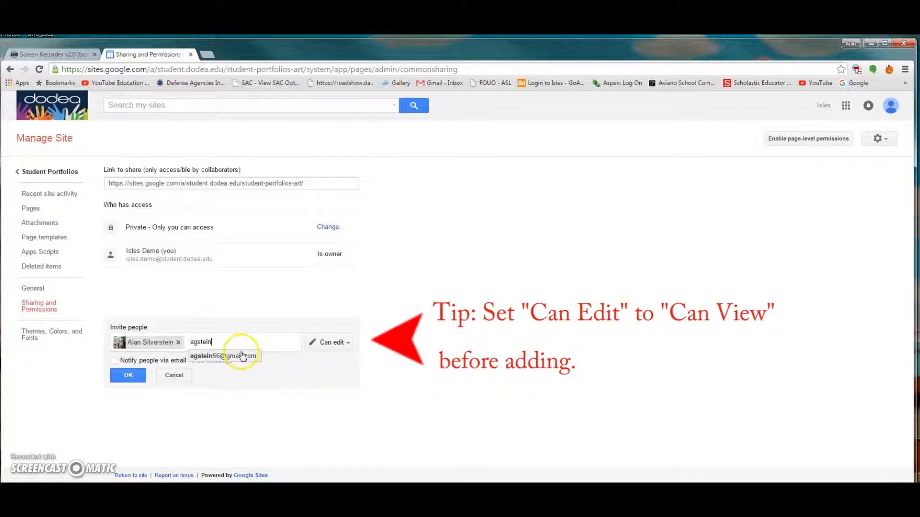
left_click(240, 355)
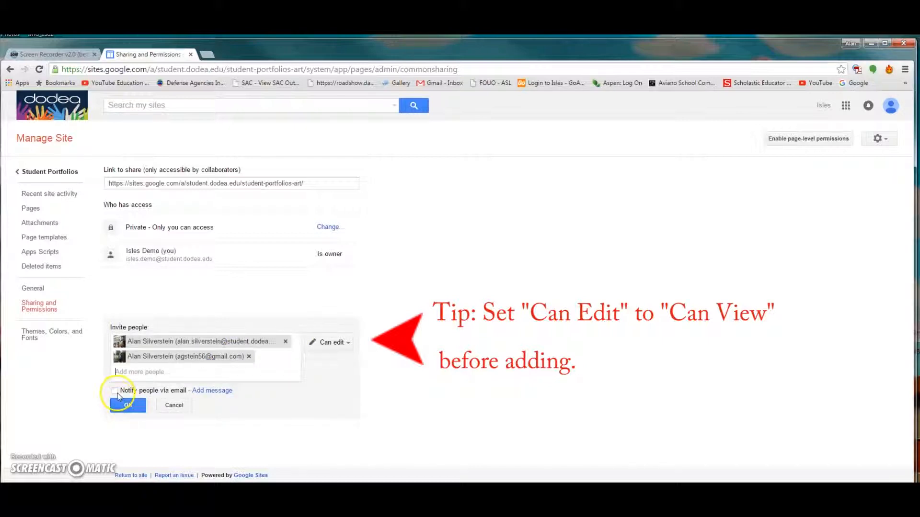
left_click(114, 391)
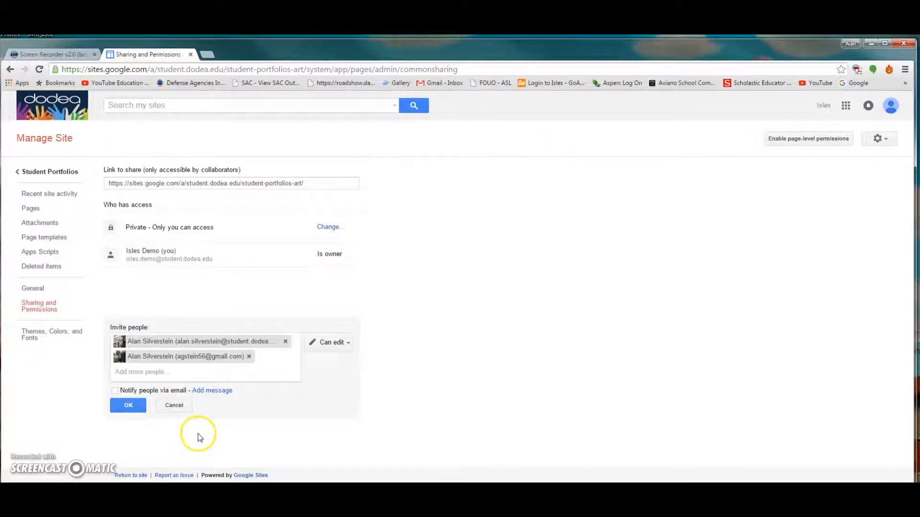
left_click(130, 405)
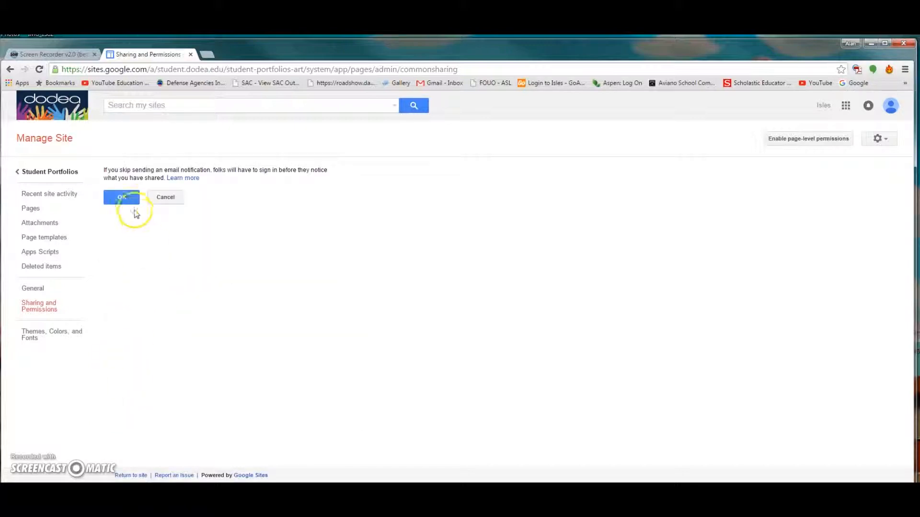
- Confirm inviting without notification email, then turn on page-level permissions
left_click(126, 198)
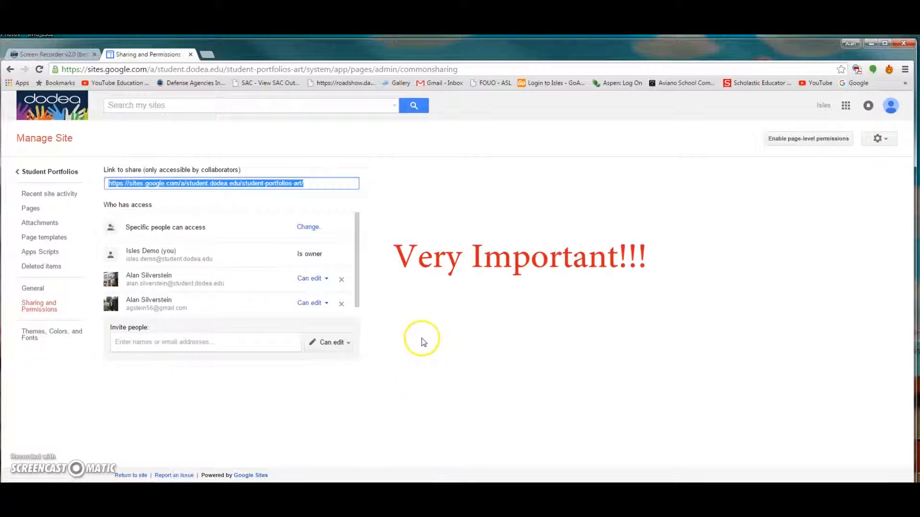
left_click(805, 139)
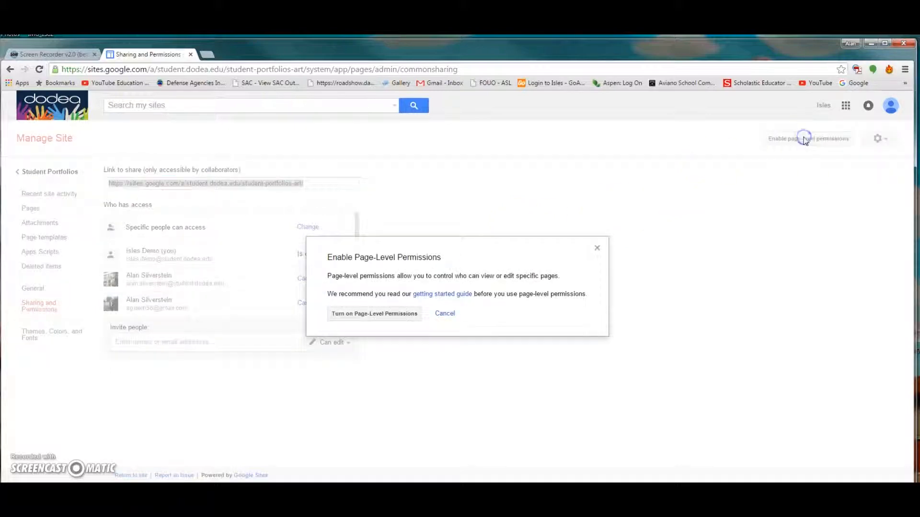
left_click(364, 316)
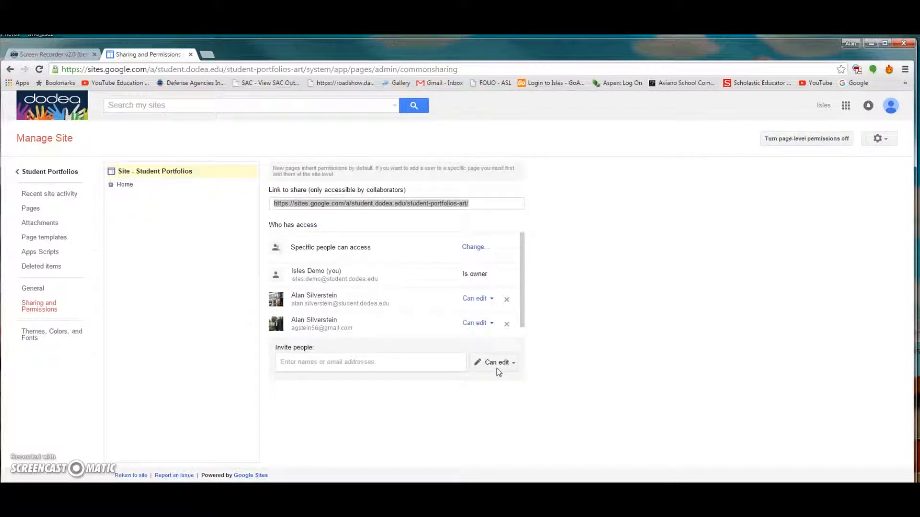
- Change both student accounts to Can view site-wide, save, and select the Student 1 page
left_click(111, 184)
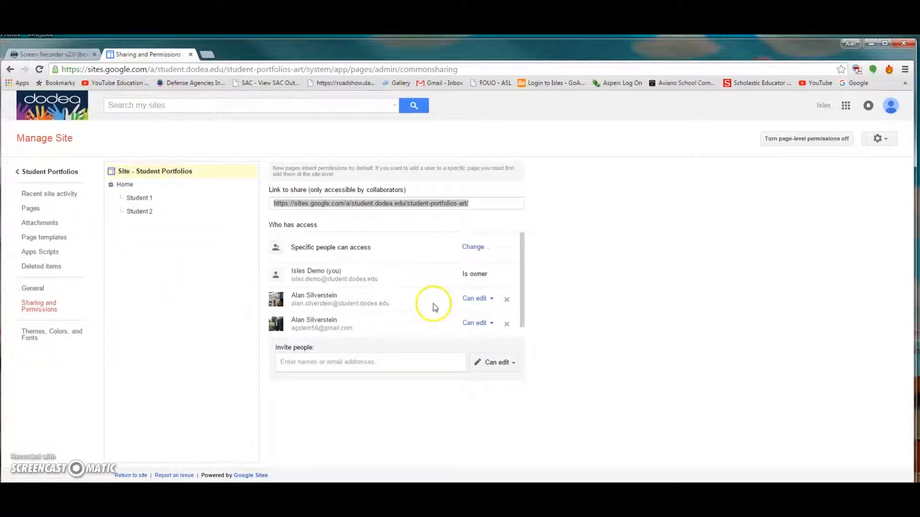
left_click(490, 303)
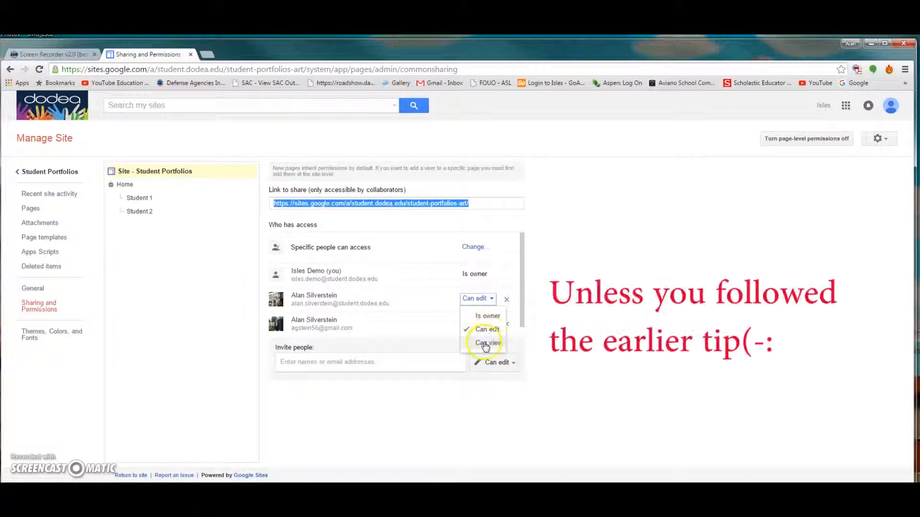
left_click(484, 343)
left_click(498, 324)
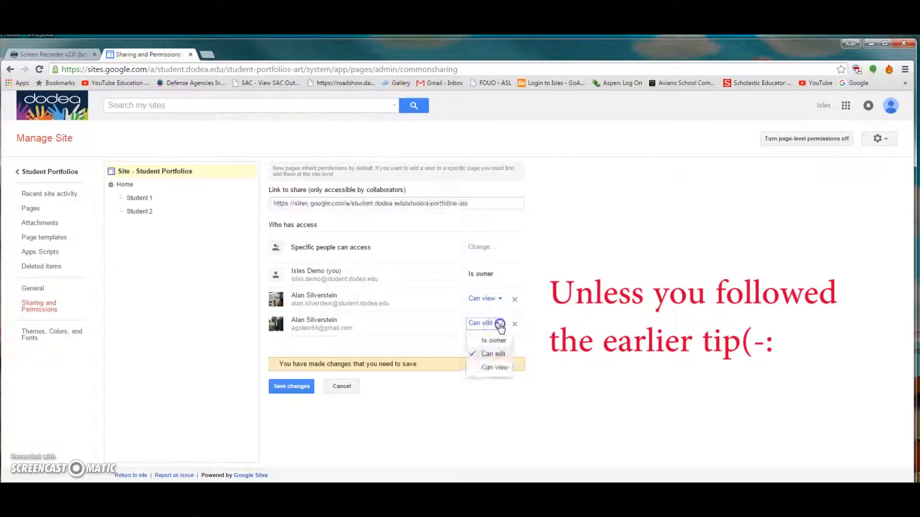
left_click(488, 368)
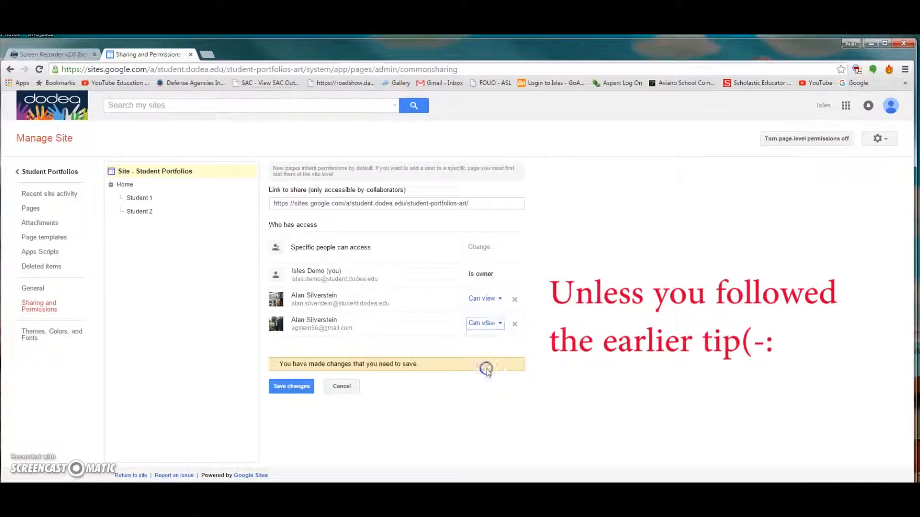
left_click(293, 387)
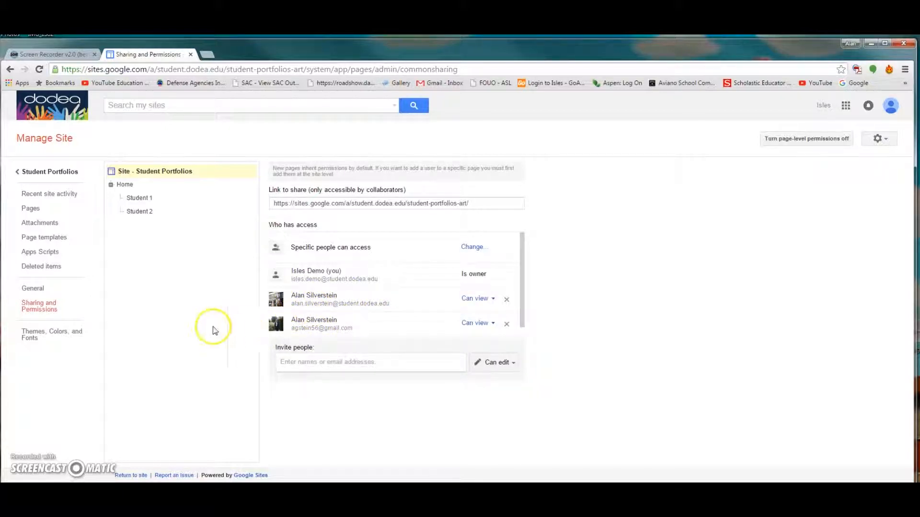
left_click(139, 202)
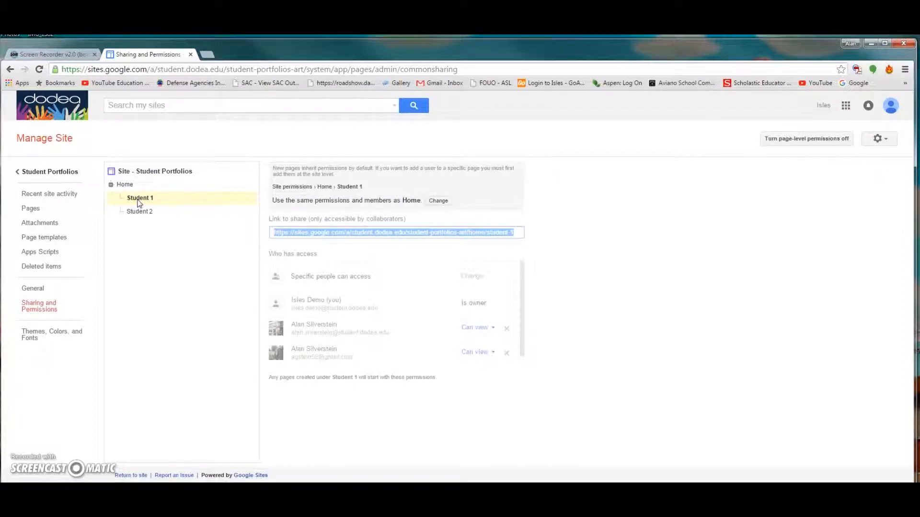
- Give Student 1 custom permissions set to 'Do not add new users to this page' and save
left_click(437, 201)
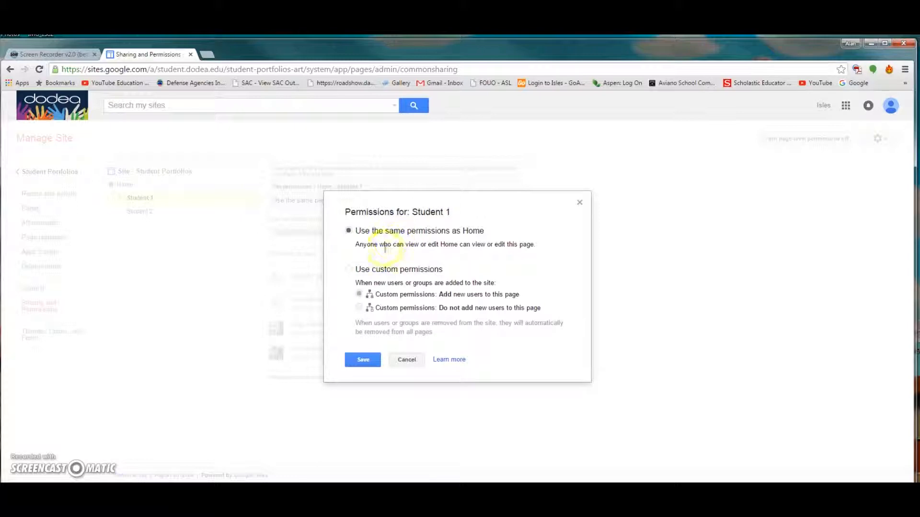
left_click(350, 269)
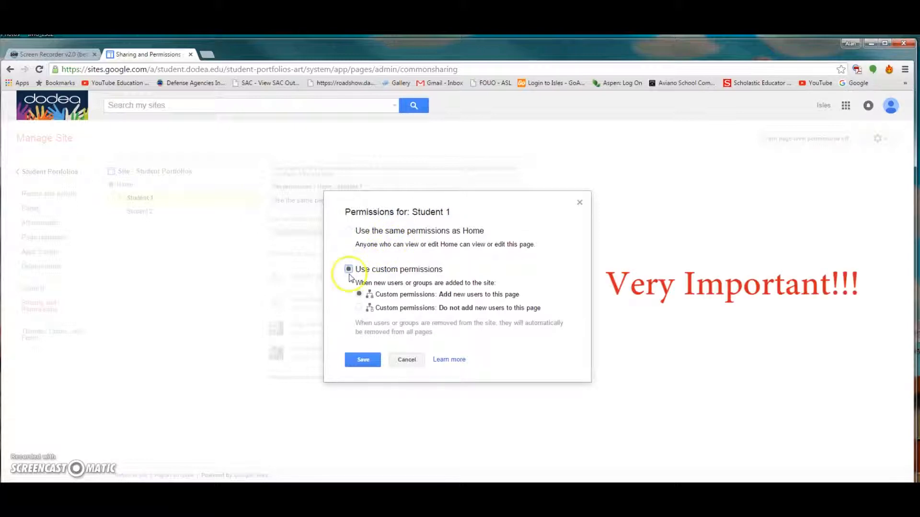
left_click(358, 307)
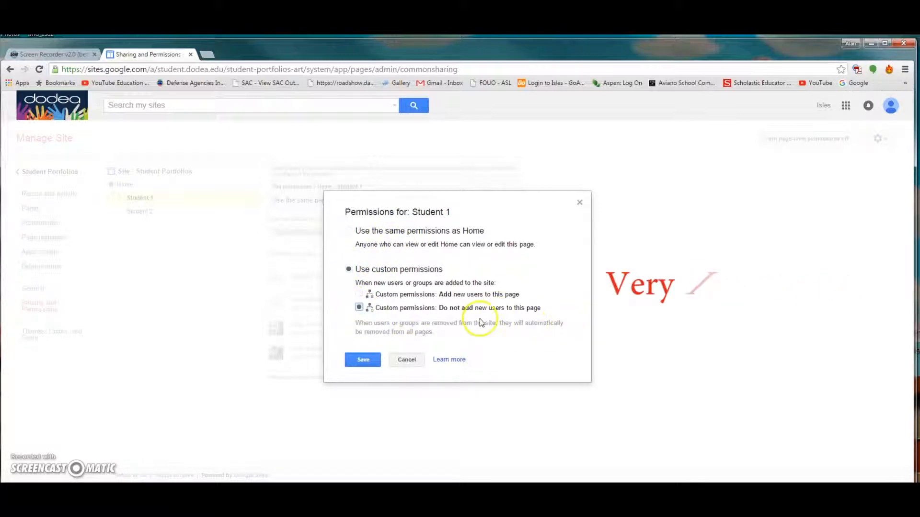
left_click(363, 360)
left_click(363, 361)
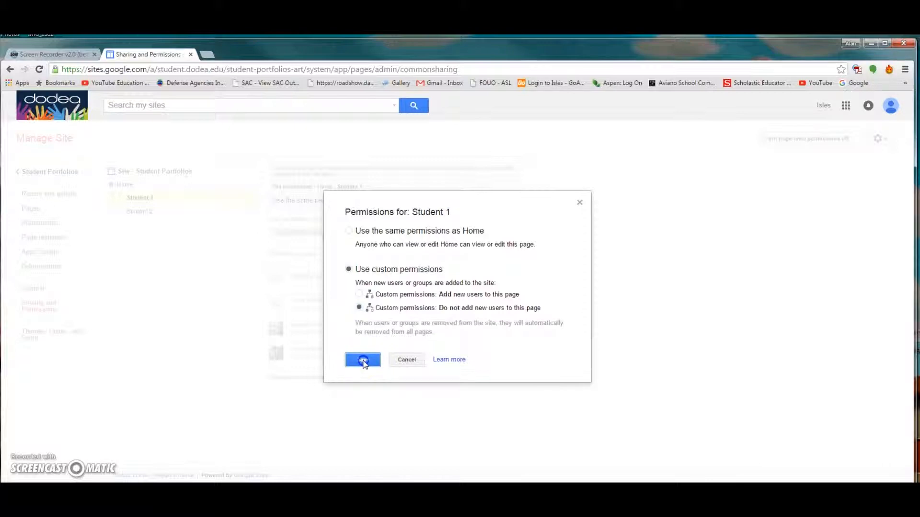
left_click(363, 361)
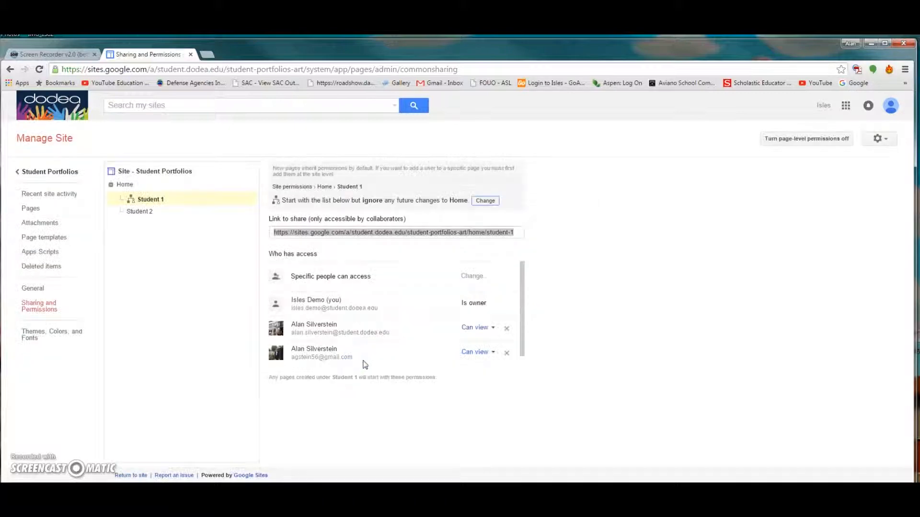
- Grant the student's school account Can edit on Student 1 and save the changes
left_click(143, 202)
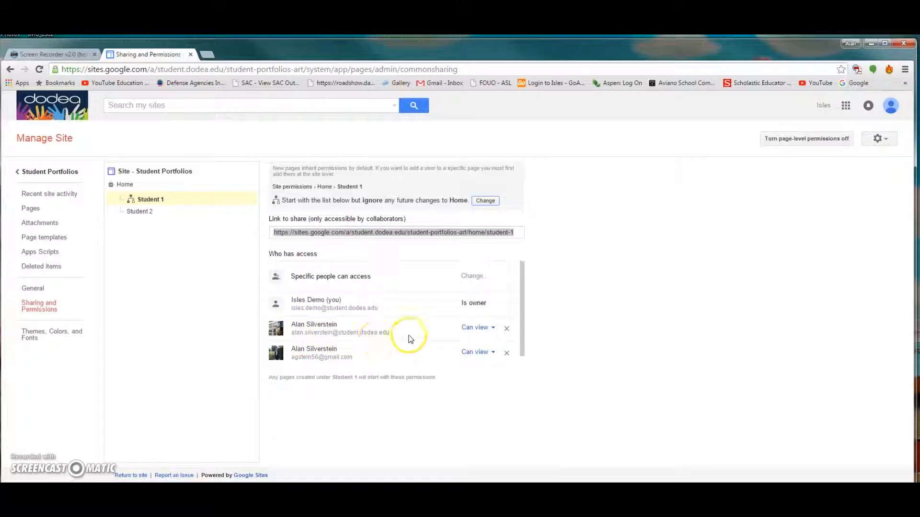
left_click(493, 328)
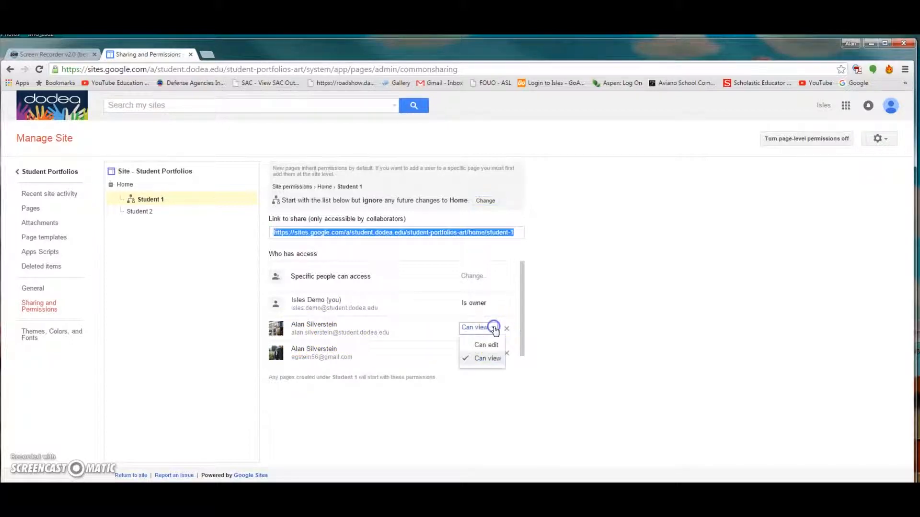
left_click(486, 345)
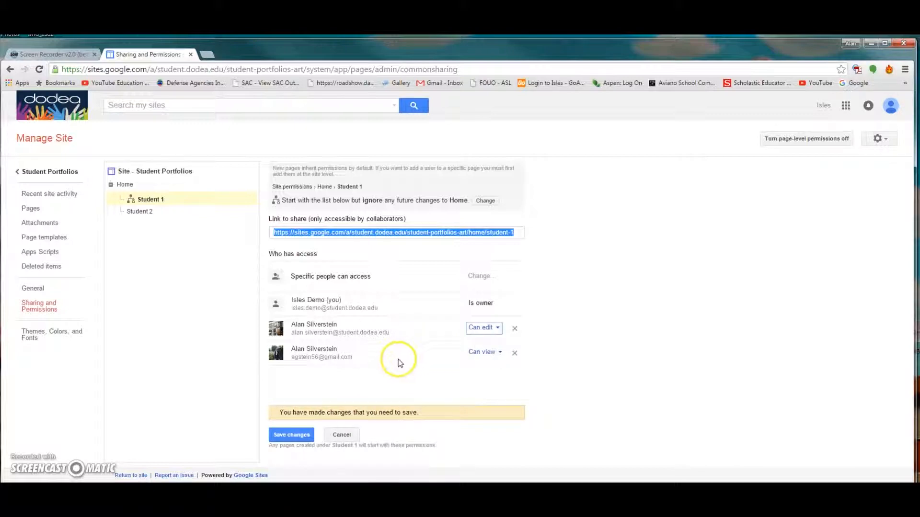
left_click(293, 437)
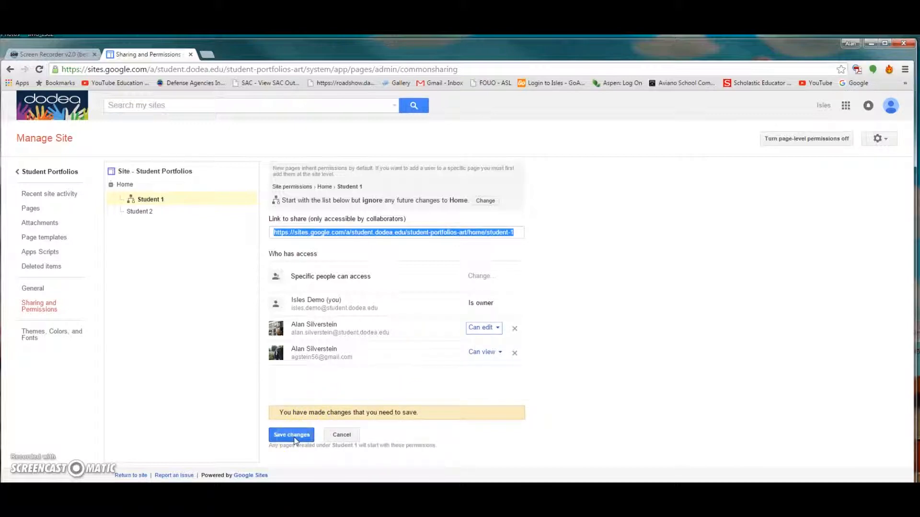
left_click(294, 437)
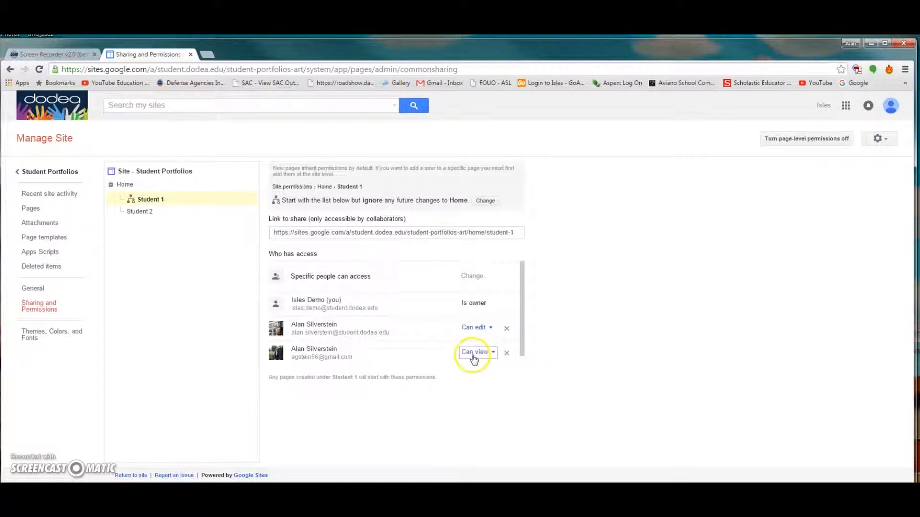
left_click(139, 212)
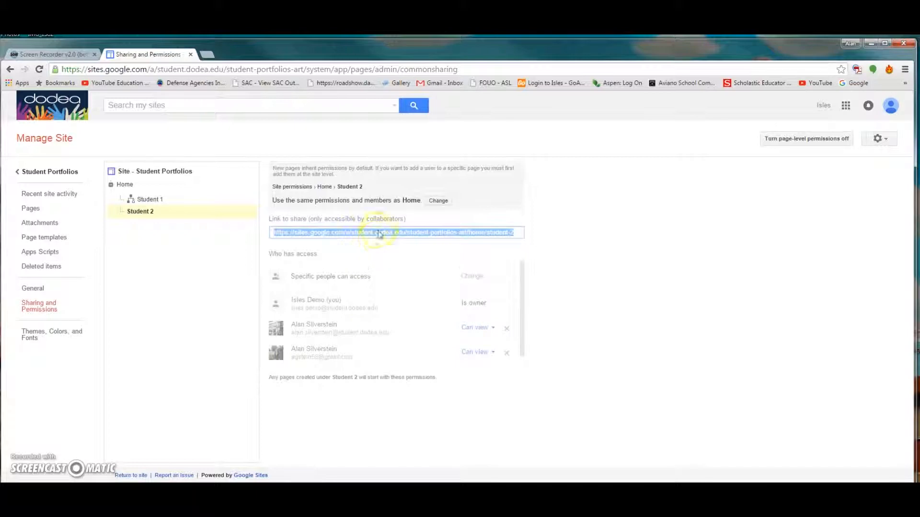
- Switch Student 2 to custom permissions, then compare it with Student 1's sharing settings
left_click(439, 200)
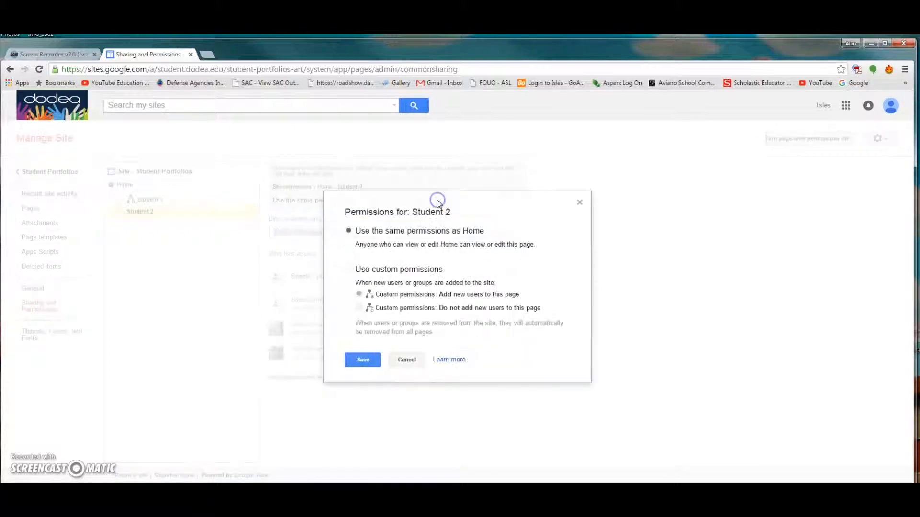
left_click(348, 269)
left_click(360, 360)
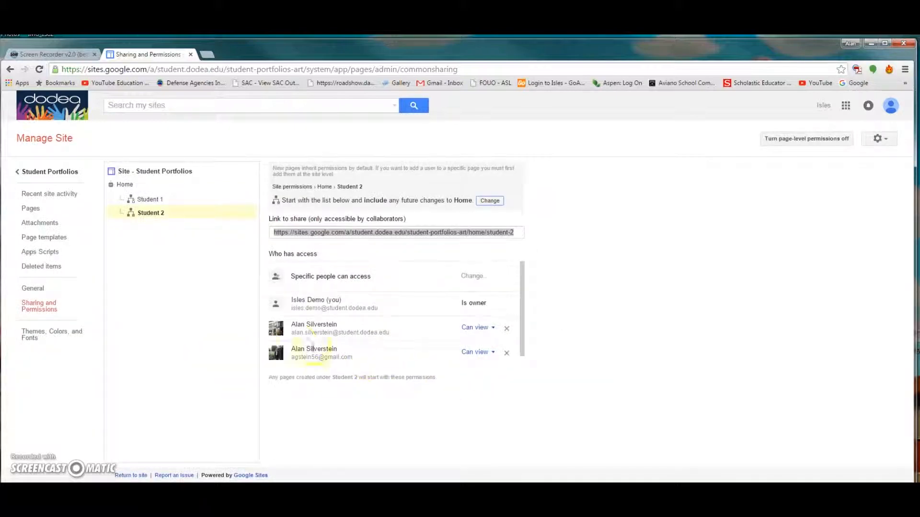
left_click(148, 200)
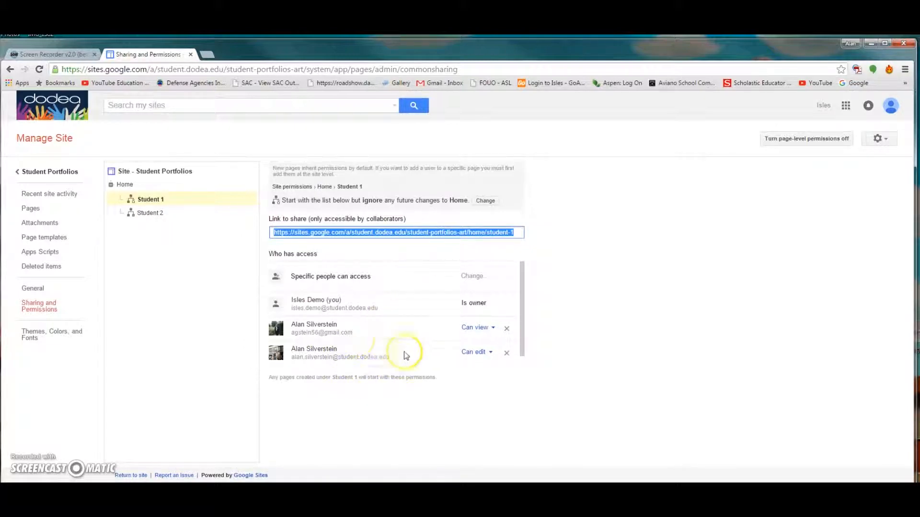
left_click(144, 214)
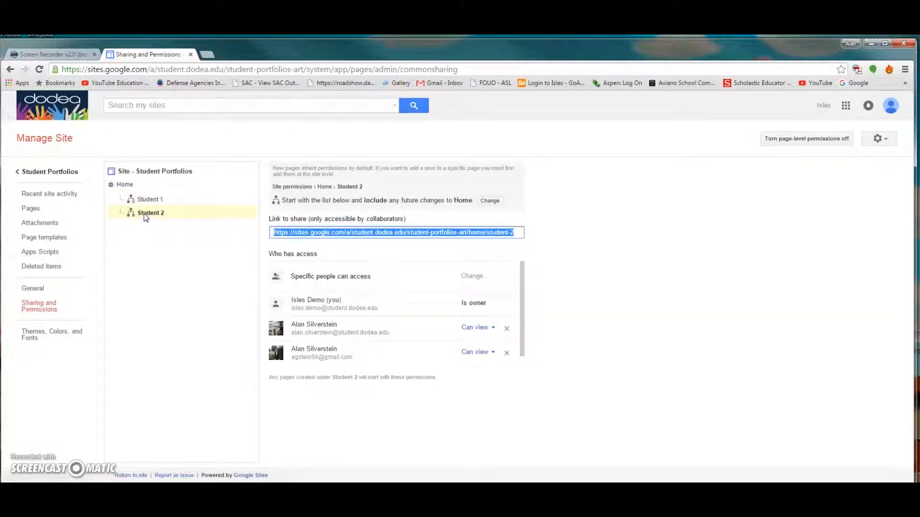
- Give the second student account Can edit on Student 2, save, and recheck both access lists
left_click(492, 353)
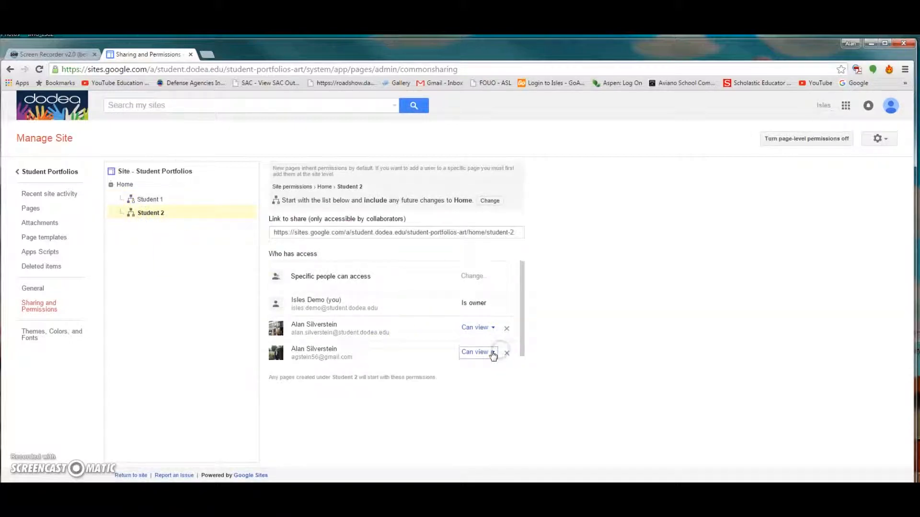
left_click(486, 323)
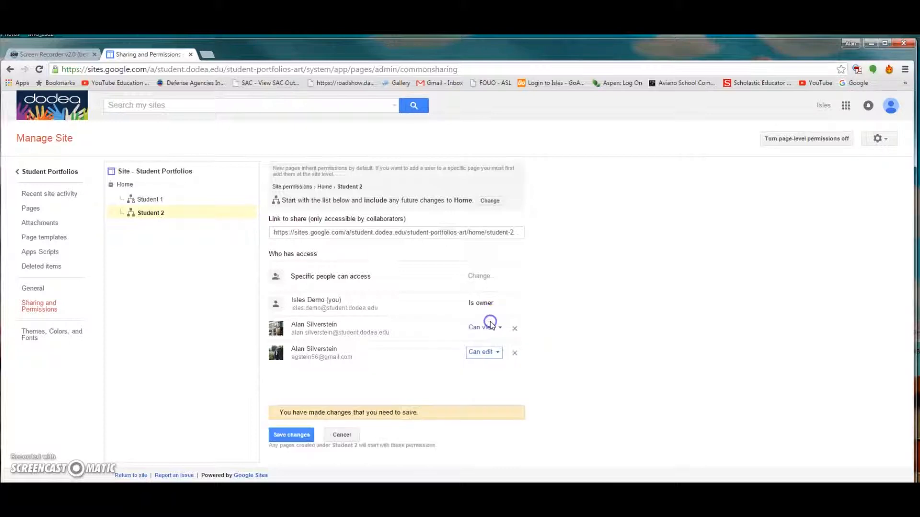
left_click(290, 436)
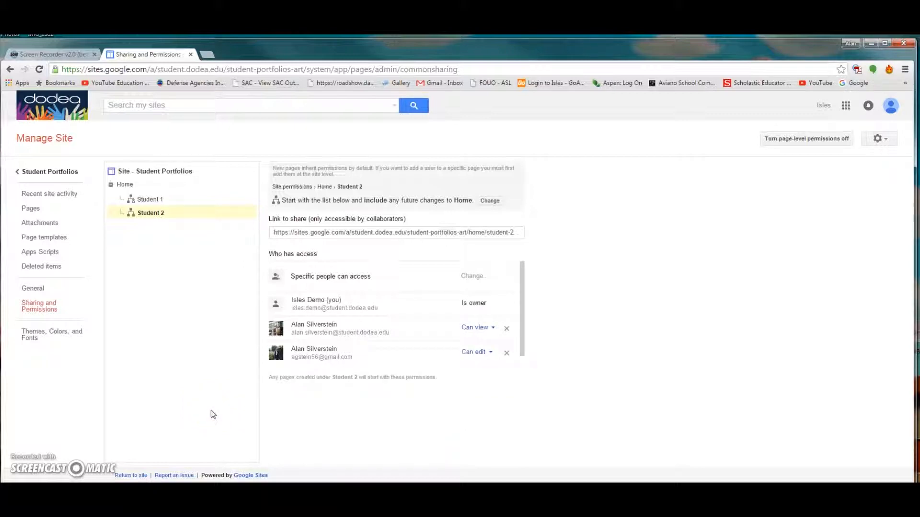
left_click(152, 200)
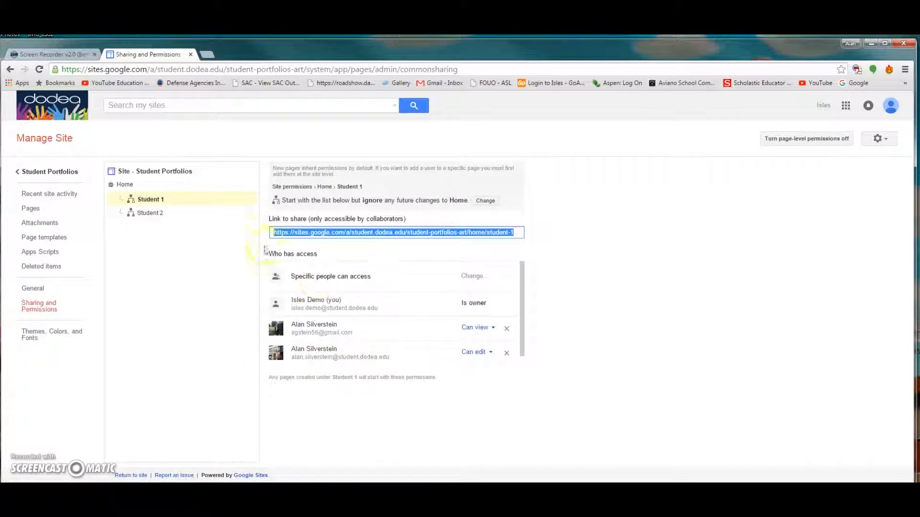
left_click(150, 213)
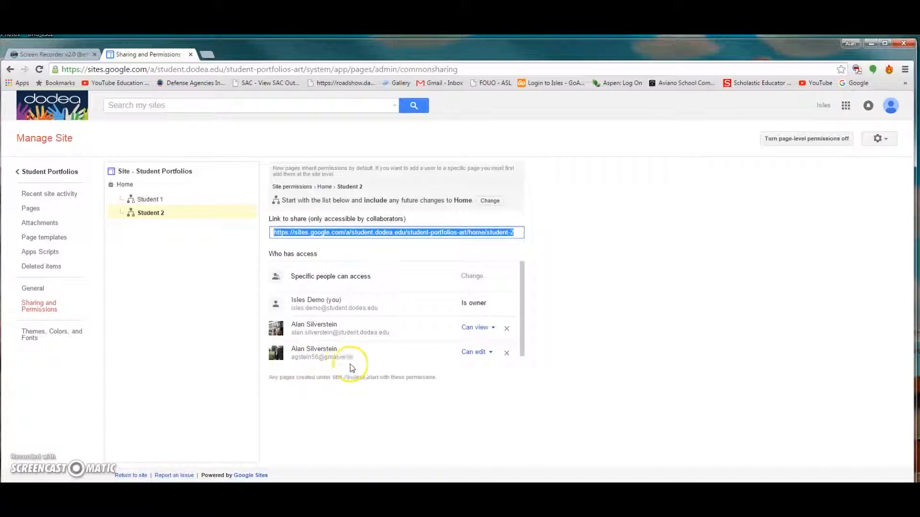
left_click(182, 322)
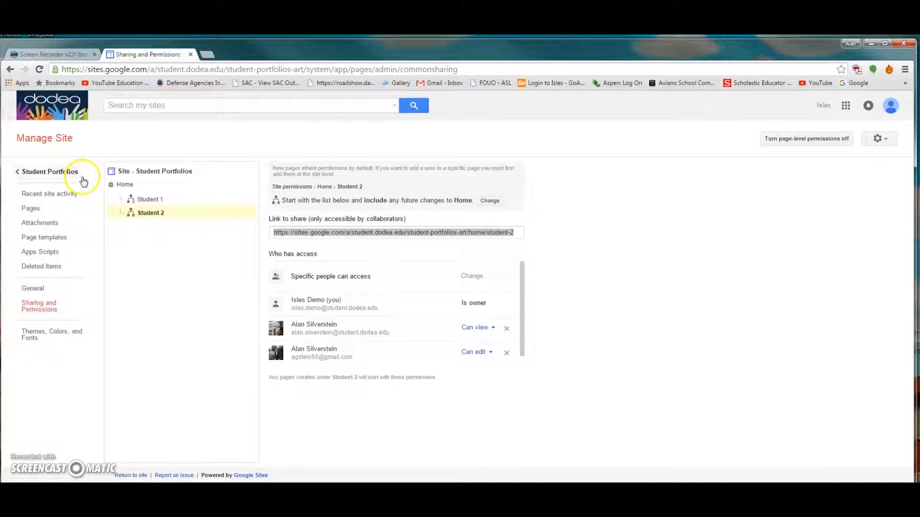
- Return to the live site, open Student 1 then Student 2, and start a comment at the bottom
left_click(37, 171)
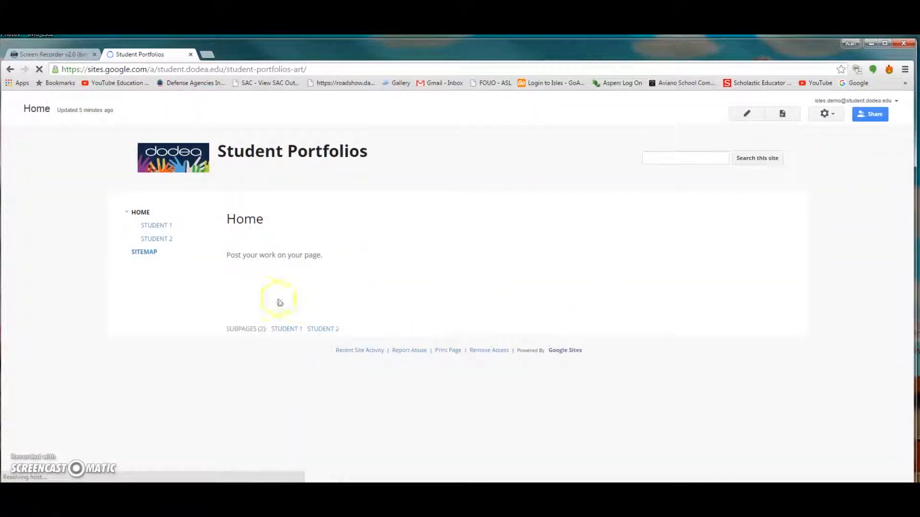
left_click(160, 227)
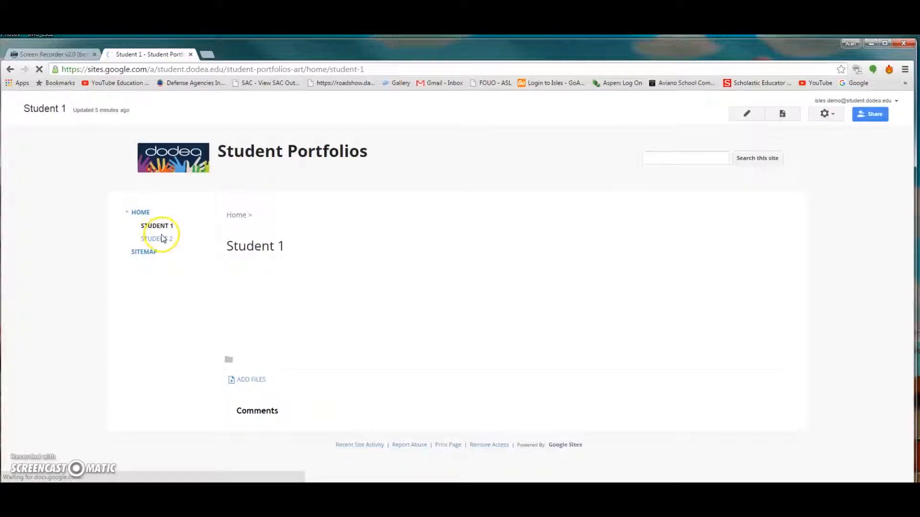
left_click(161, 240)
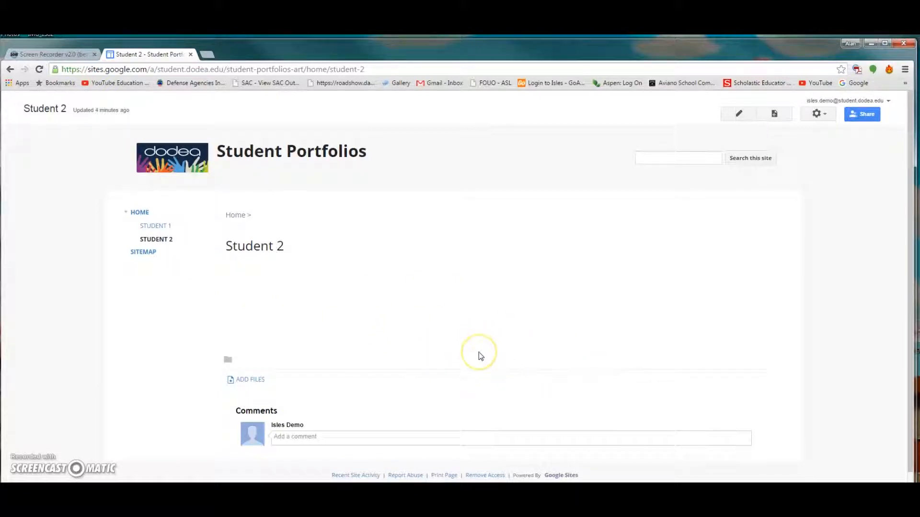
scroll(388, 392, "down", 1)
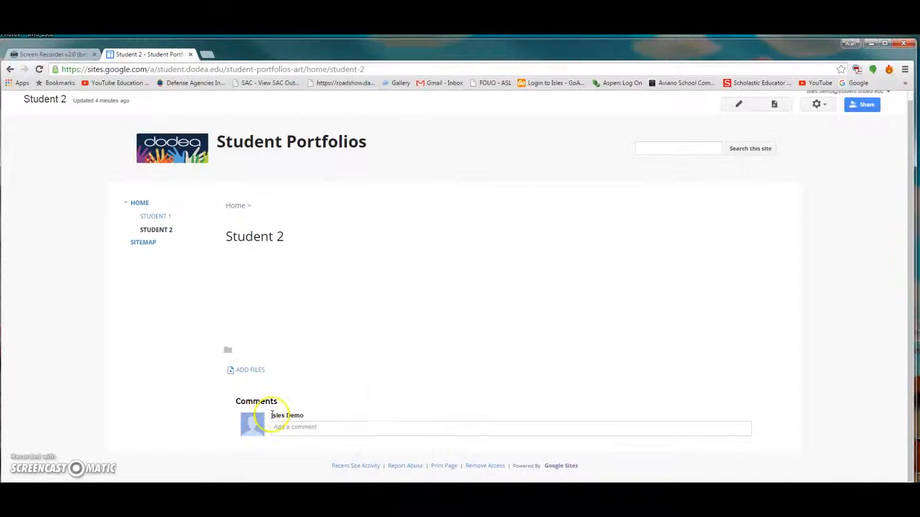
left_click(294, 429)
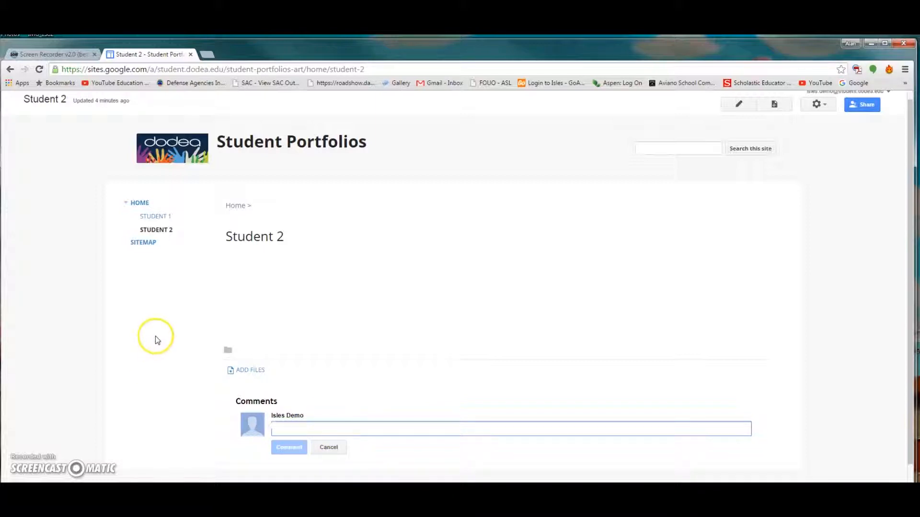
- Untick Allow comments in Student 1's Page settings and save
left_click(819, 104)
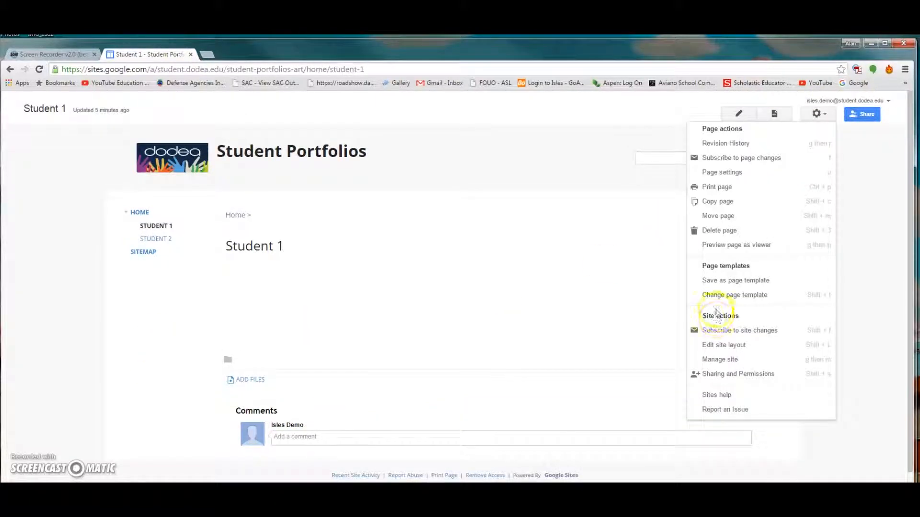
left_click(733, 172)
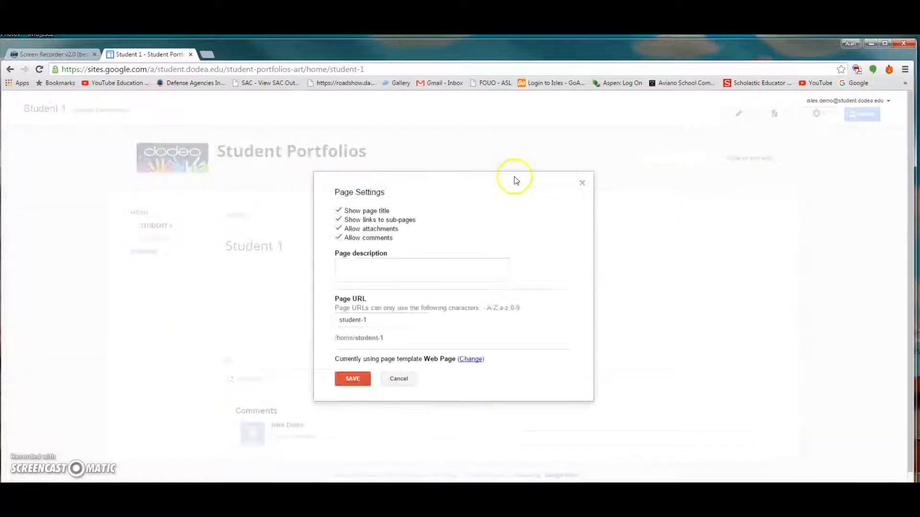
left_click(339, 238)
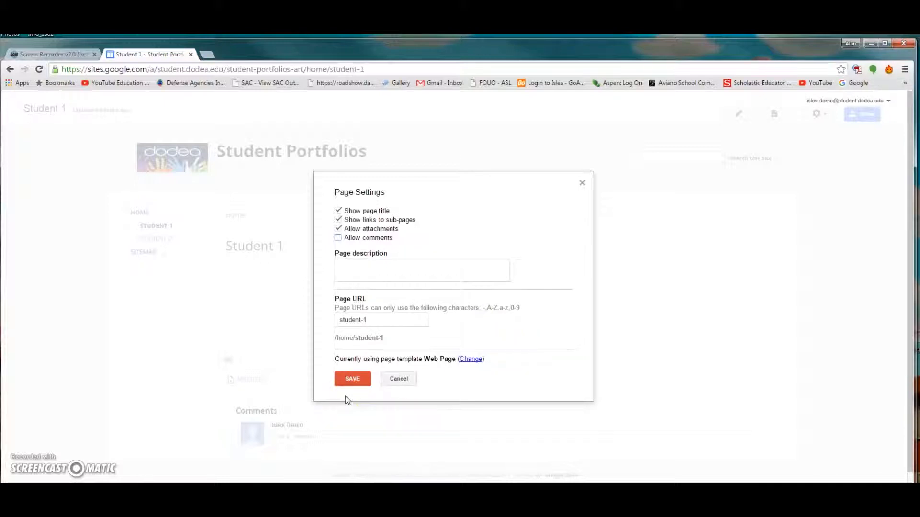
left_click(351, 382)
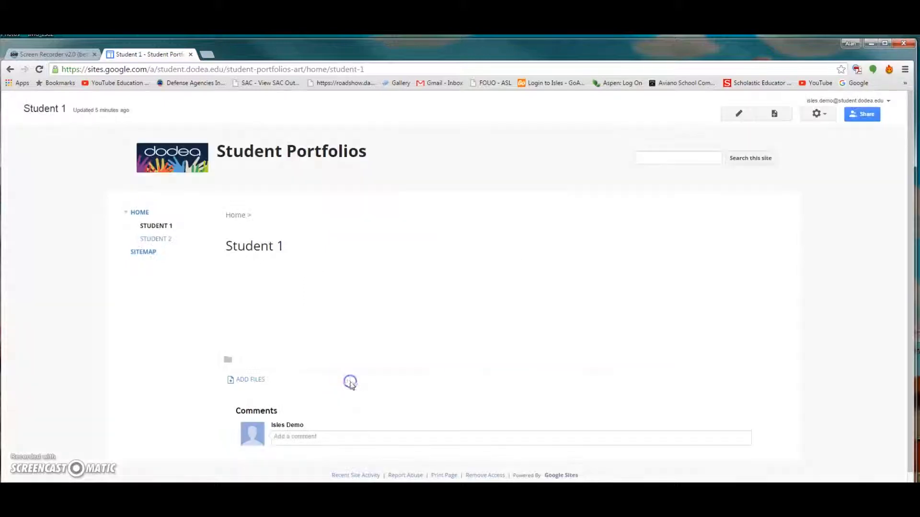